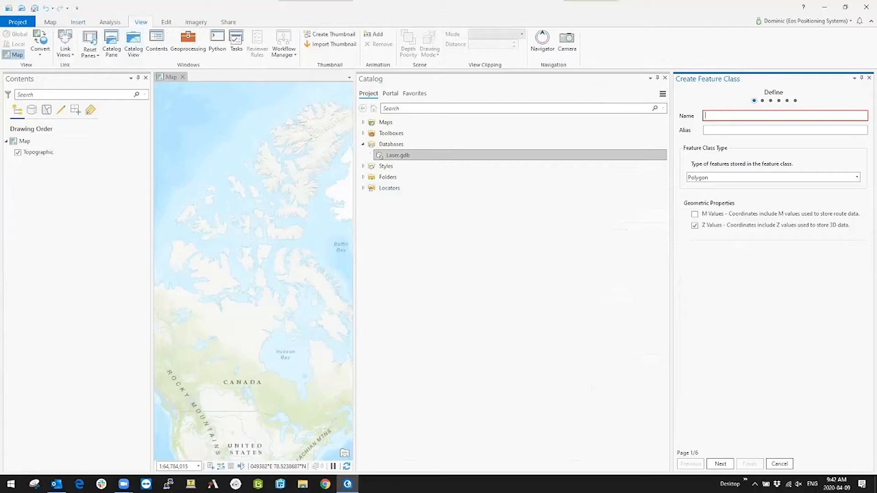
Step: Name the new feature class Laser, give it the alias Laser, and set its feature type to Point
type("Laser")
key("Tab")
type("Laser")
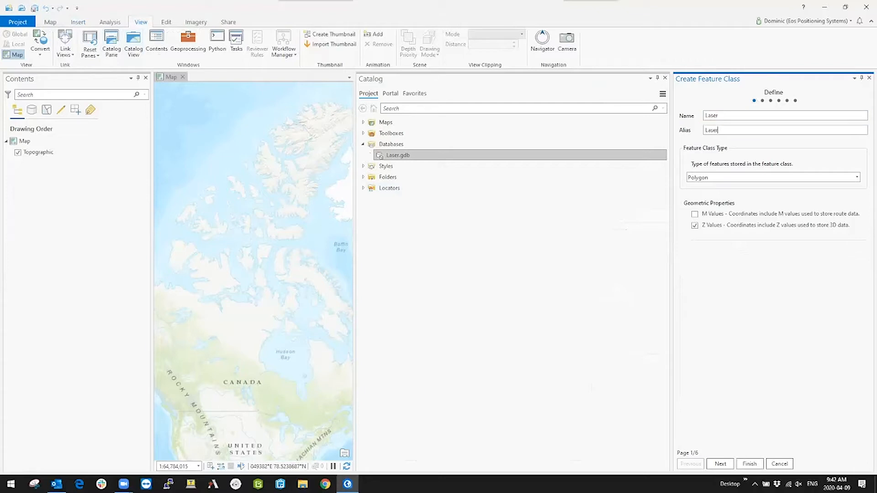
left_click(857, 177)
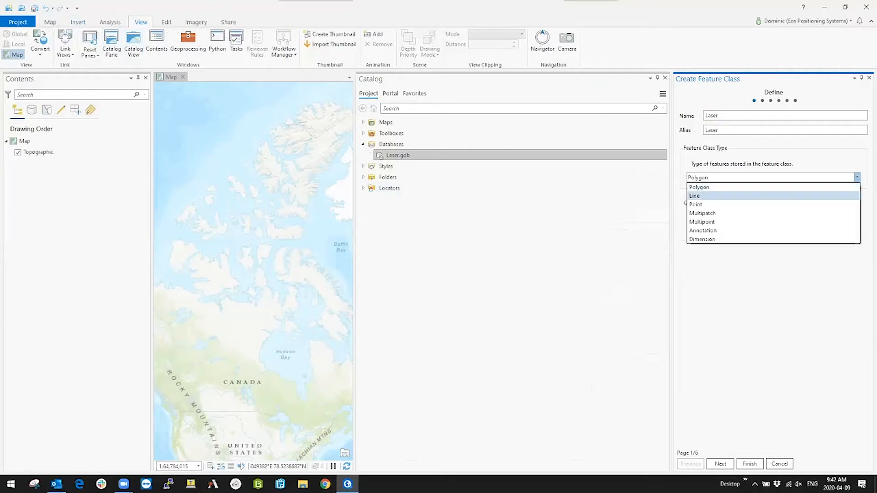
key("Return")
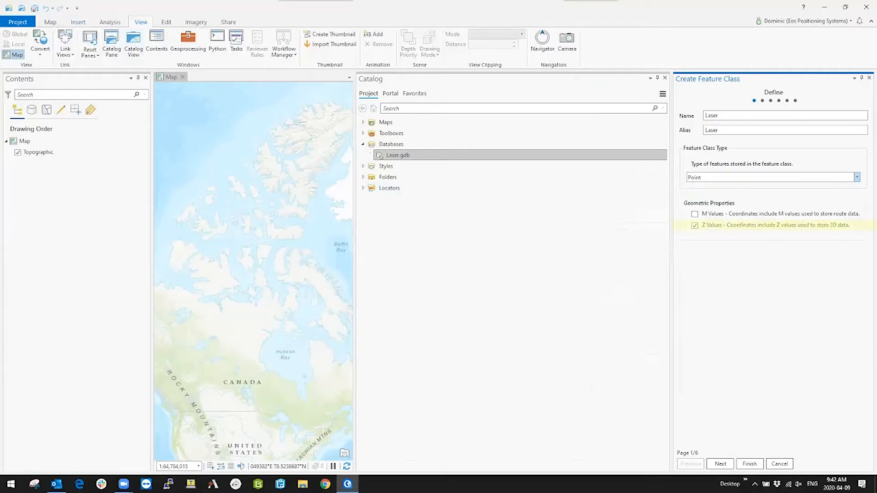
Step: Look up NAVD88 for the feature class's vertical coordinate system and finish creating it with the default storage configuration
left_click(720, 464)
left_click(720, 464)
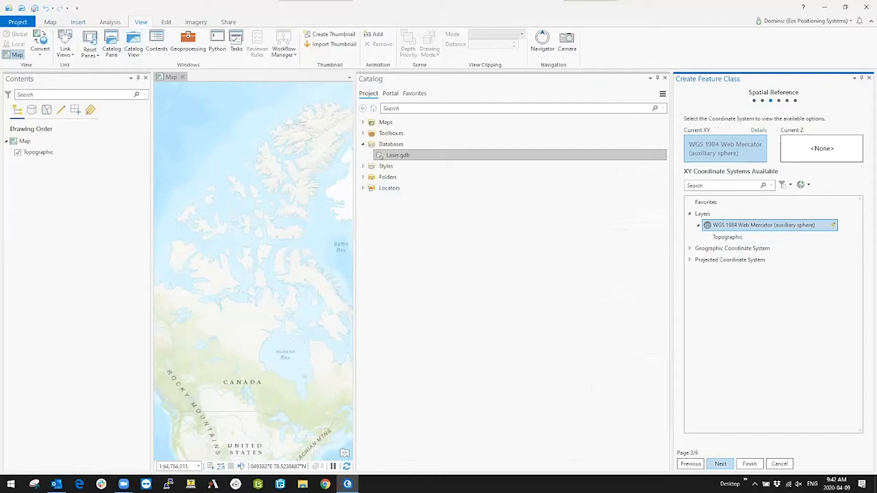
left_click(822, 148)
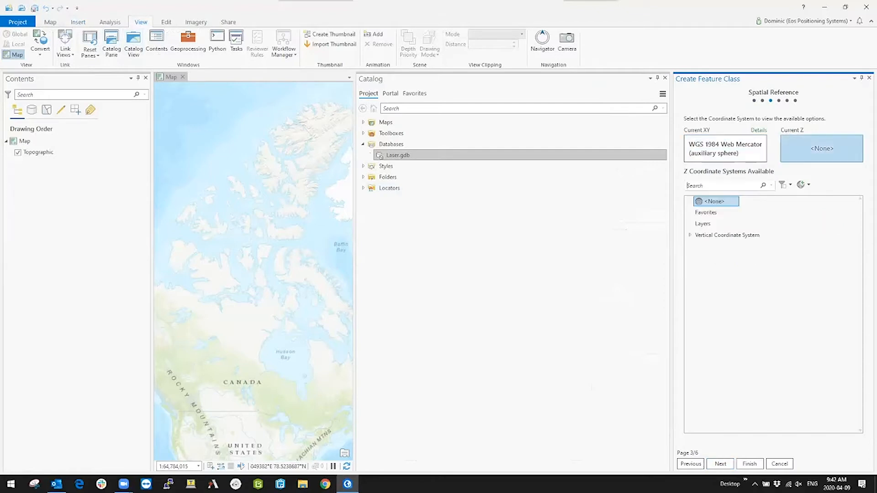
type("NAVD88")
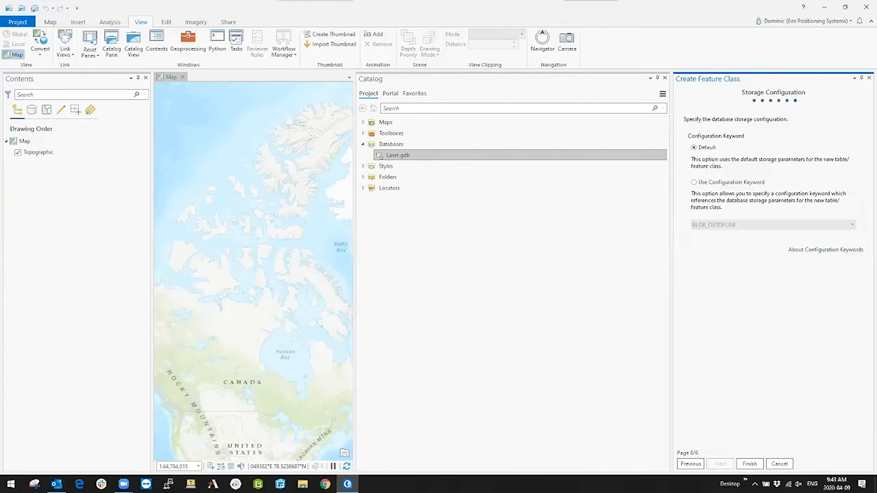
left_click(750, 464)
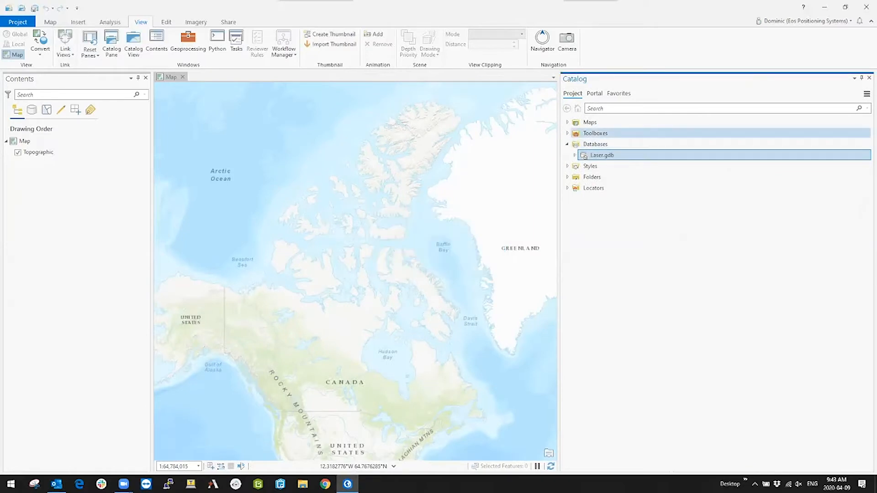
Step: Add the Eos Positioning Systems.tbx toolbox from the Eos_Toolbox folder to the project
right_click(594, 134)
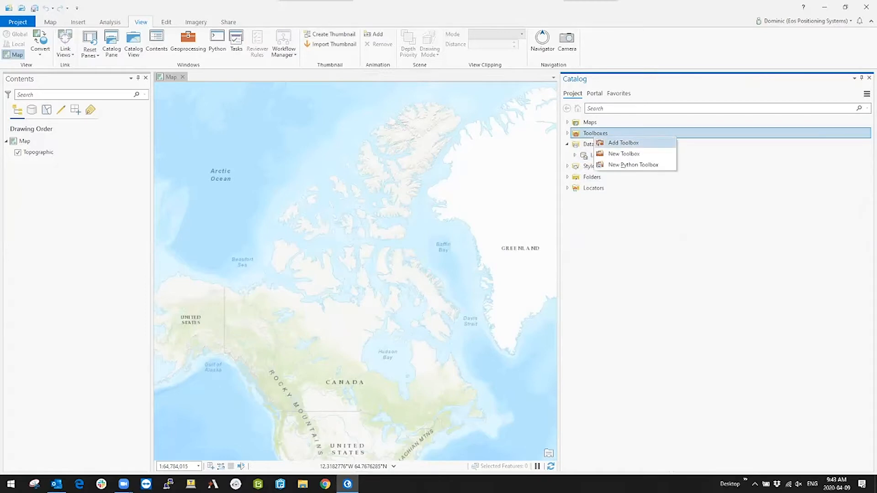
left_click(624, 143)
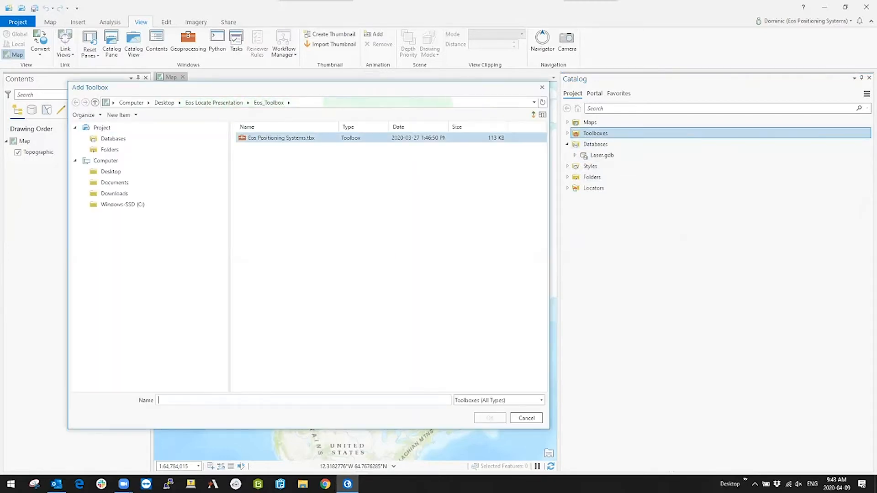
left_click(281, 138)
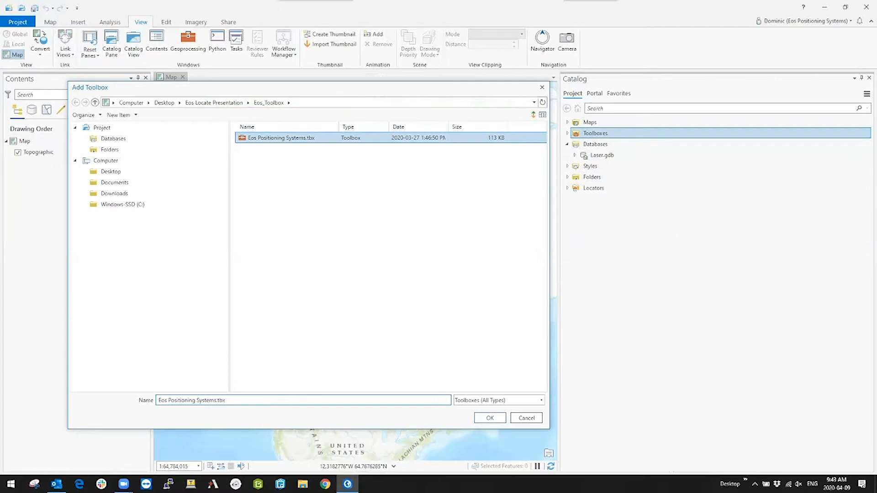
left_click(490, 418)
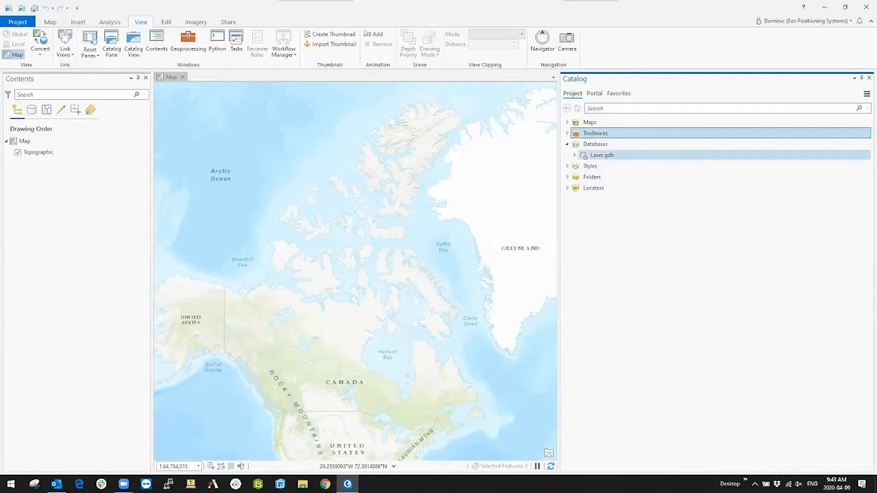
Step: Run the Add Laser Offset Fields script from the Eos Positioning Systems toolbox on the Laser feature class in Laser.gdb
left_click(575, 155)
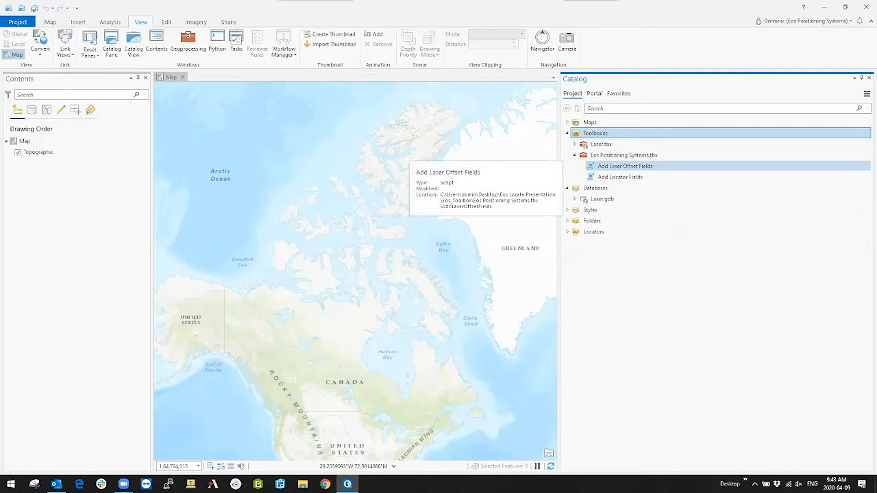
right_click(598, 166)
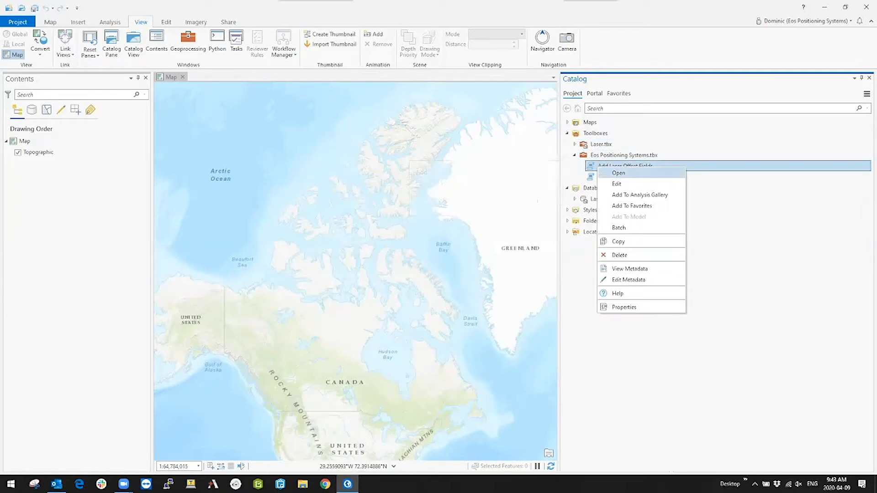
left_click(619, 172)
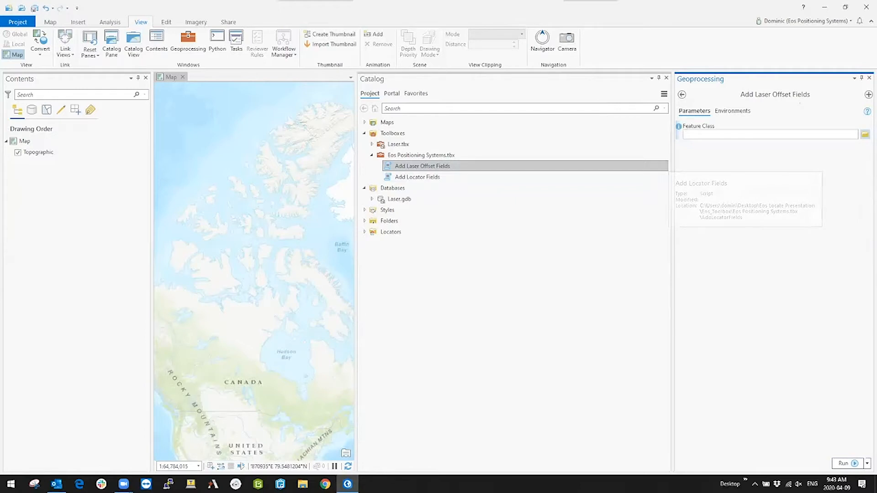
left_click(865, 135)
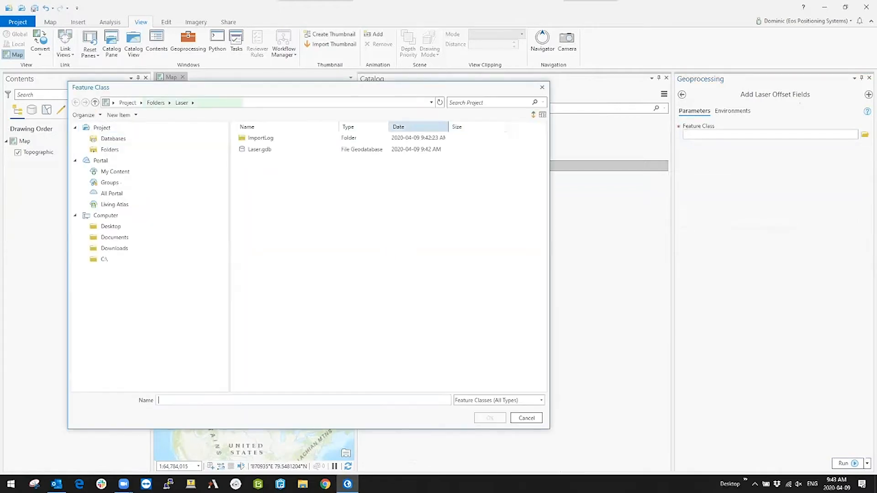
left_click(260, 150)
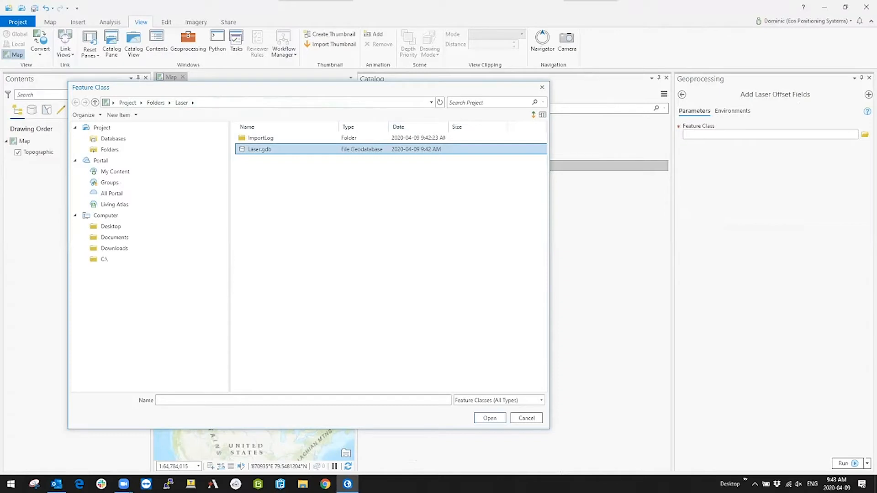
left_click(490, 418)
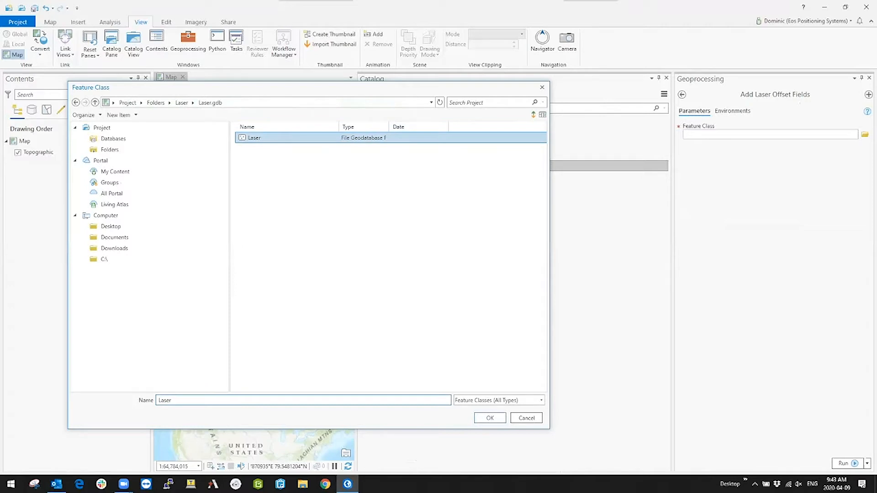
left_click(489, 418)
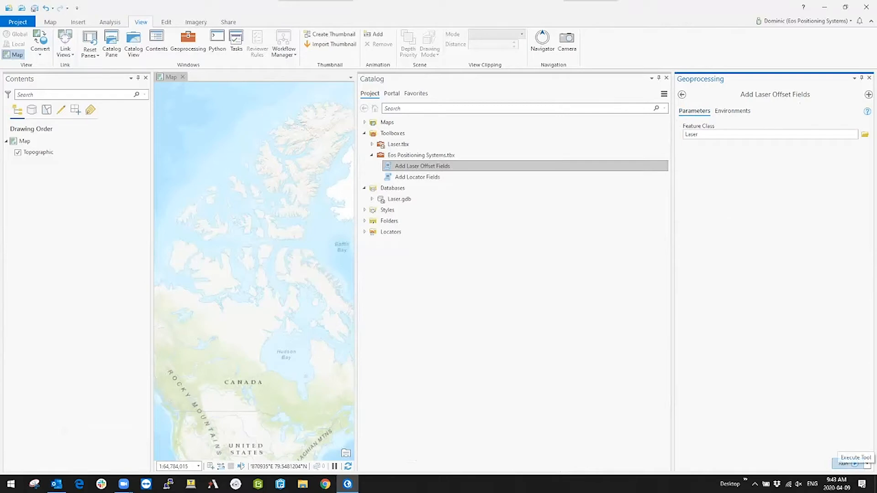
left_click(848, 464)
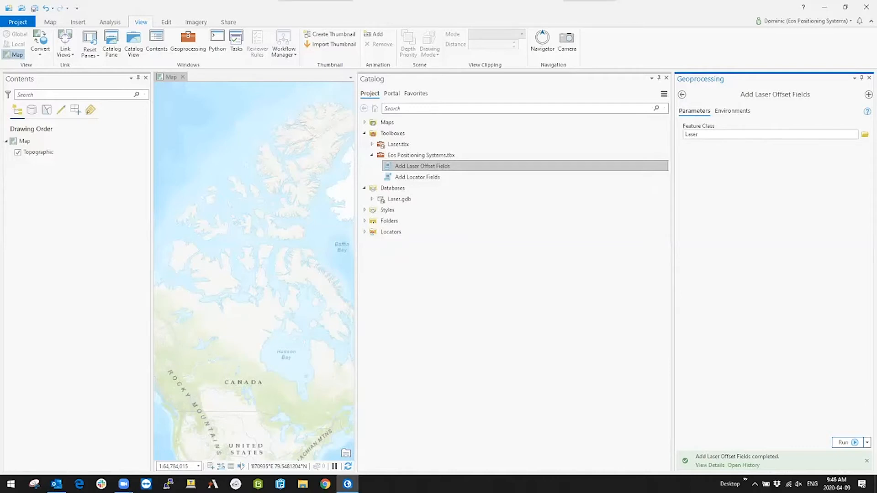
Step: Add the Laser feature class from Laser.gdb to the current map
left_click(371, 199)
right_click(404, 211)
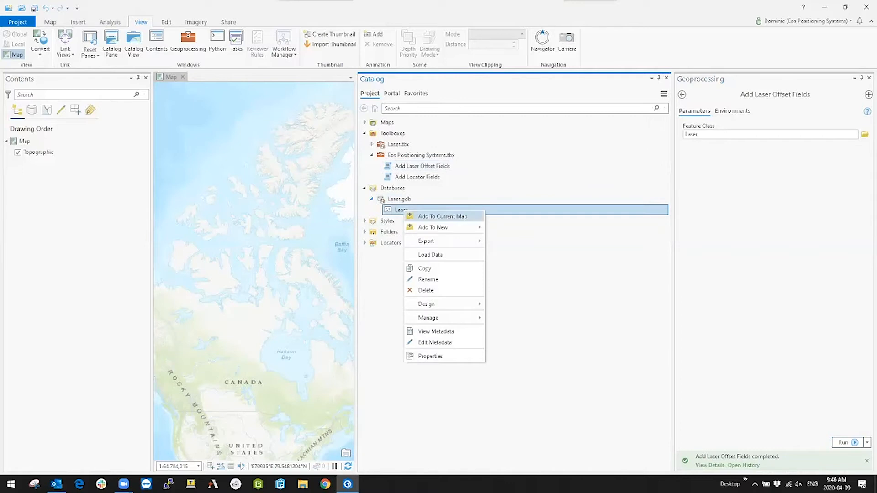
left_click(442, 217)
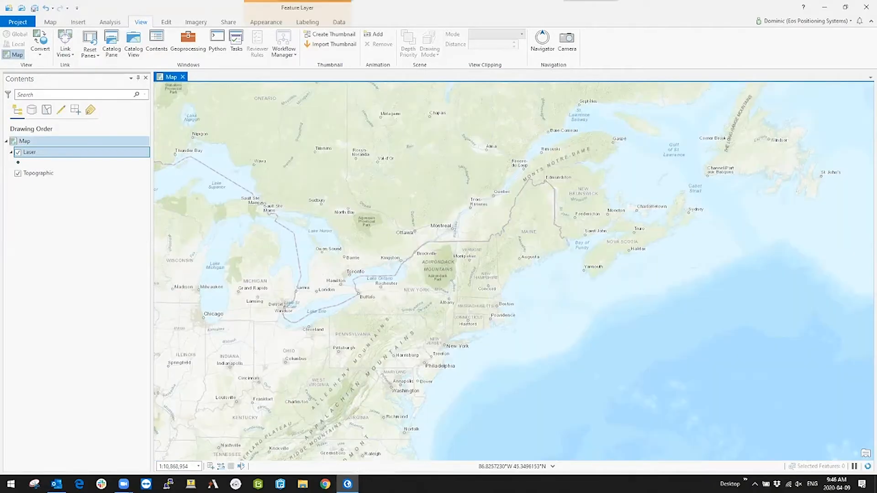
Step: Open the field design of the Laser layer and review its full list of fields
right_click(45, 153)
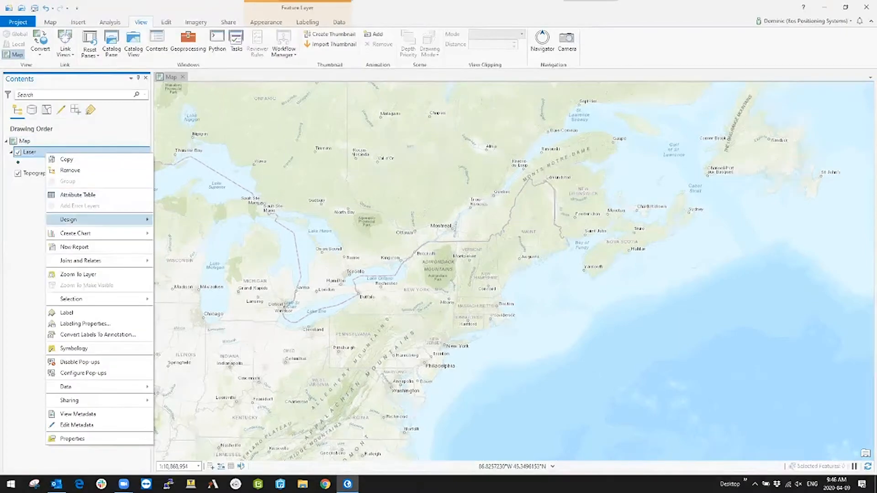
mouse_move(91, 220)
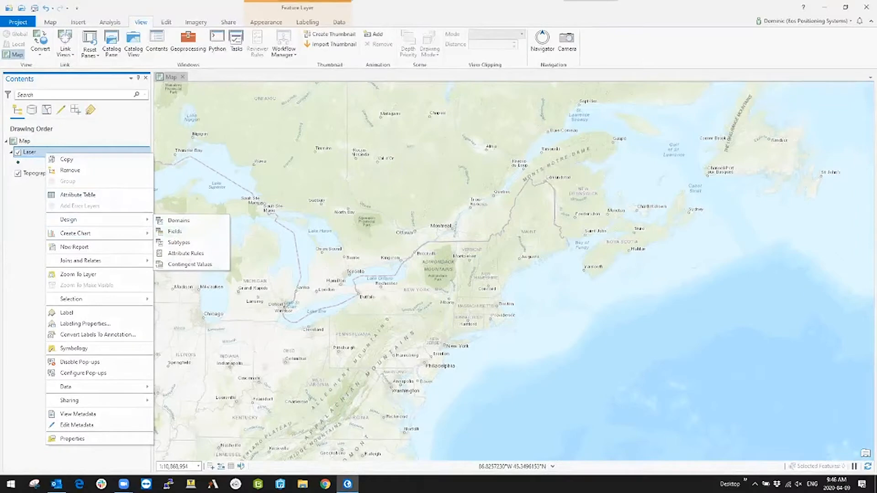
left_click(175, 232)
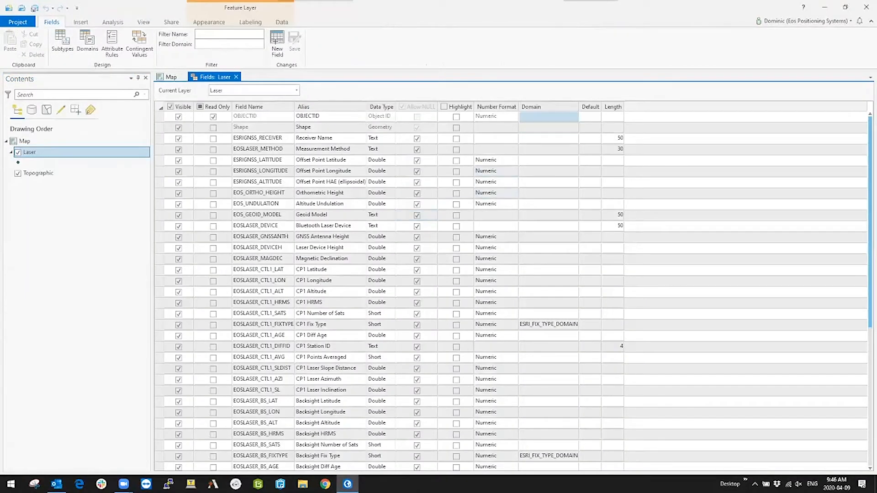
scroll(548, 130, "down", 4)
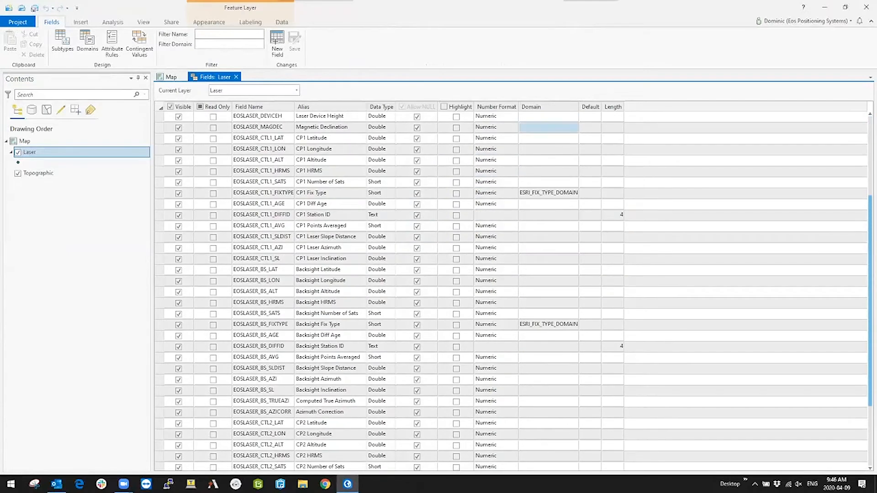
scroll(548, 128, "down", 3)
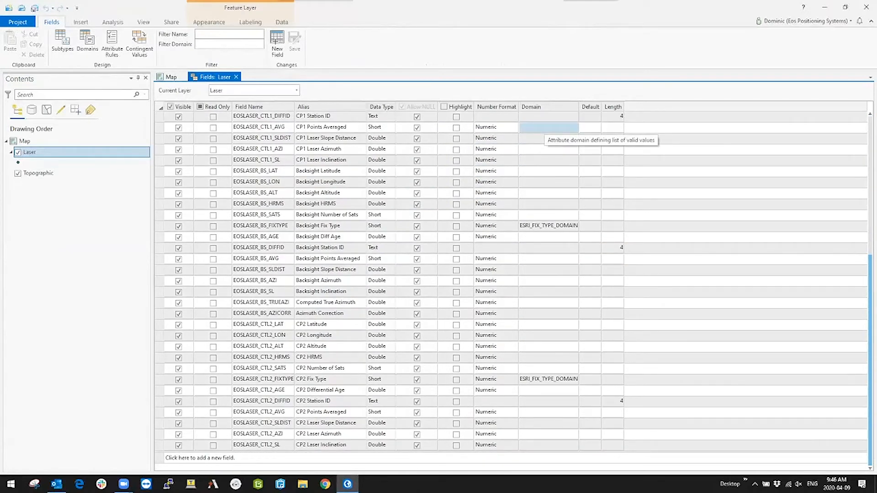
scroll(549, 128, "up", 7)
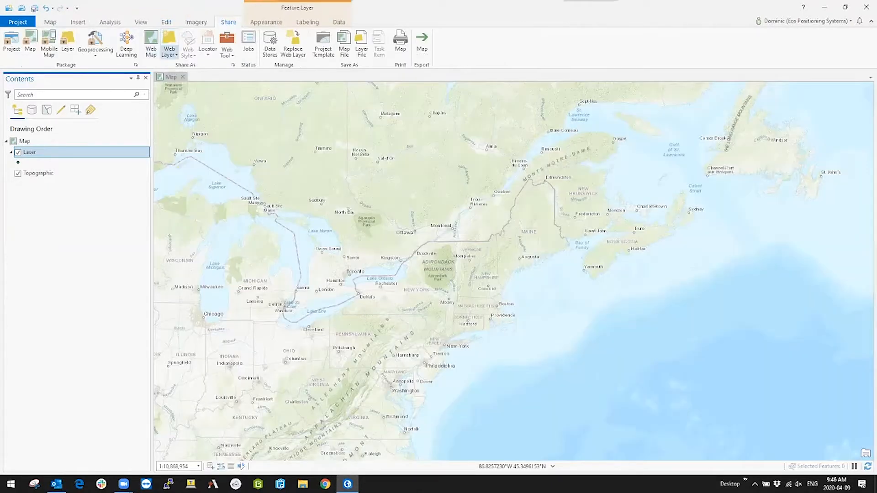
Step: Start publishing the map as a web layer named Laser, with the summary Laser and the tag demo
left_click(169, 49)
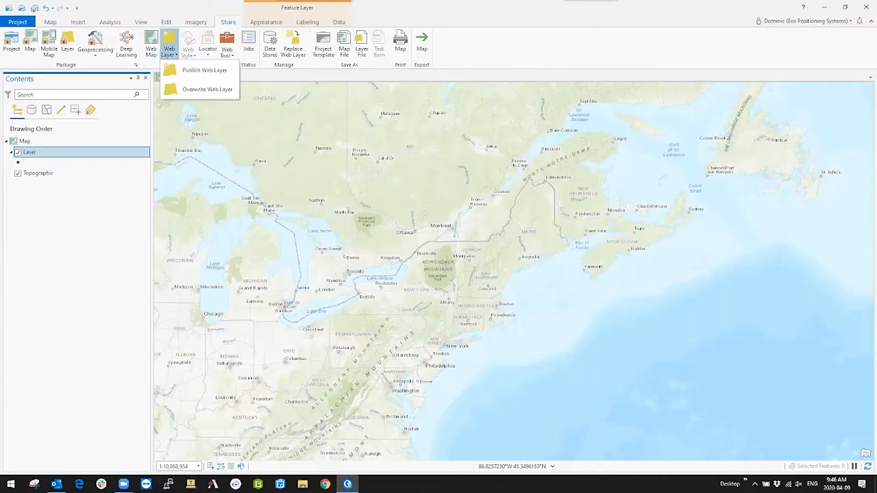
left_click(205, 70)
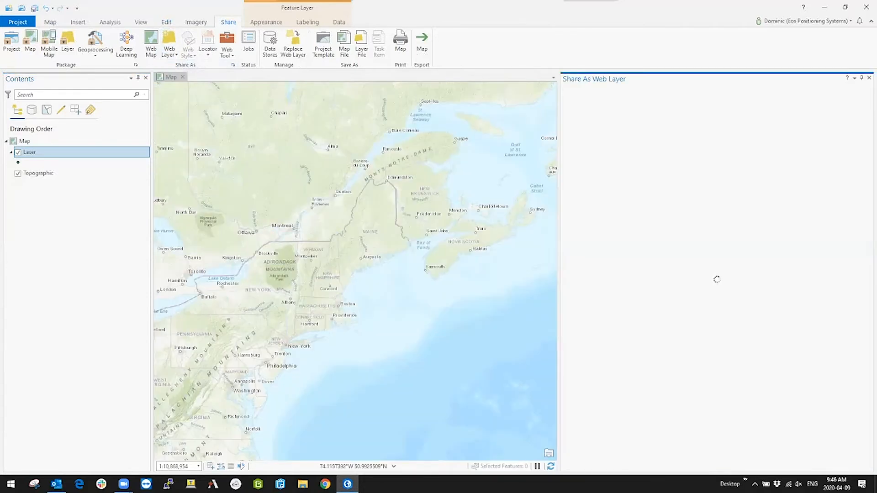
left_click_drag(588, 148, 552, 153)
type("Laser")
key("Tab")
type("Laser")
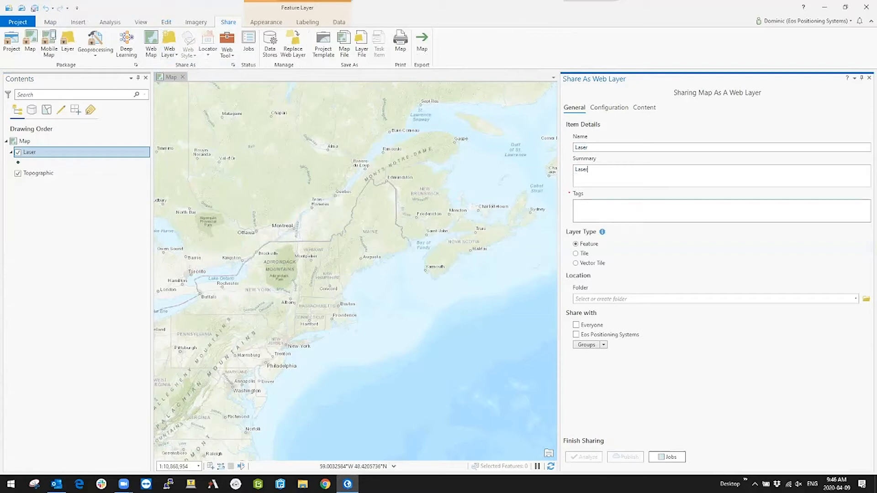
key("Tab")
type("demo")
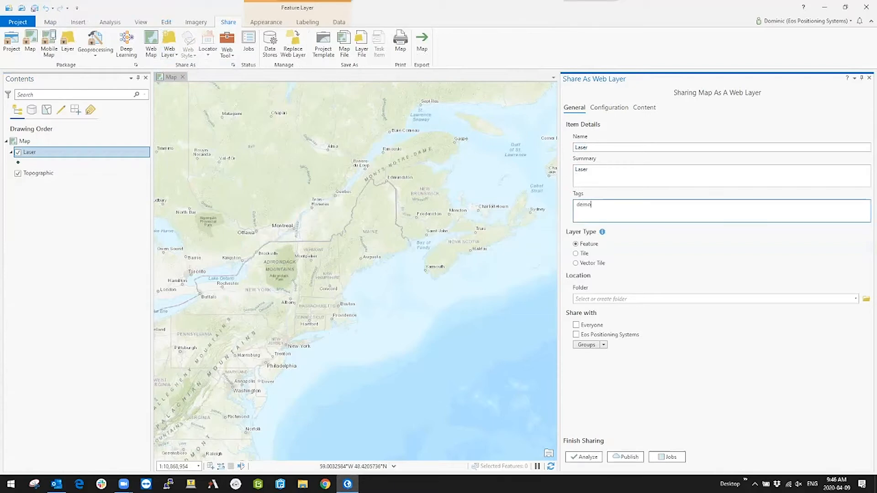
key("Return")
Step: Share the web layer with the Eos Positioning Systems organization and the Demos group
left_click(576, 334)
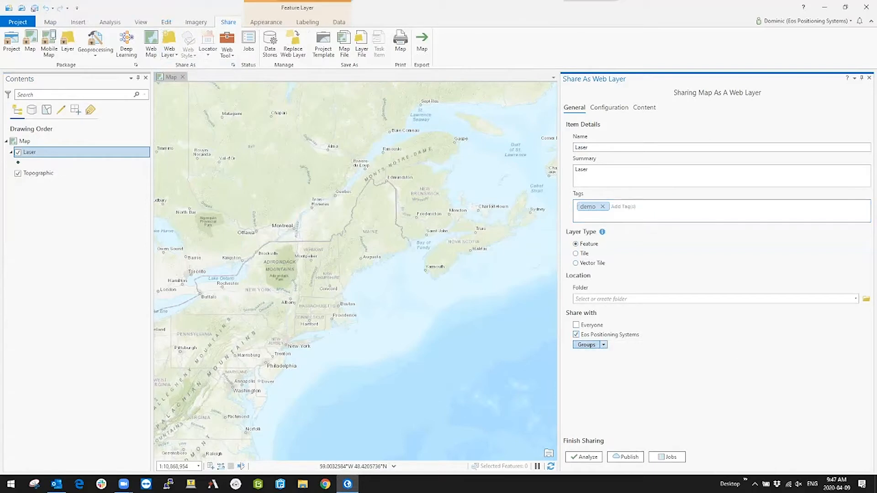
left_click(587, 345)
left_click(592, 365)
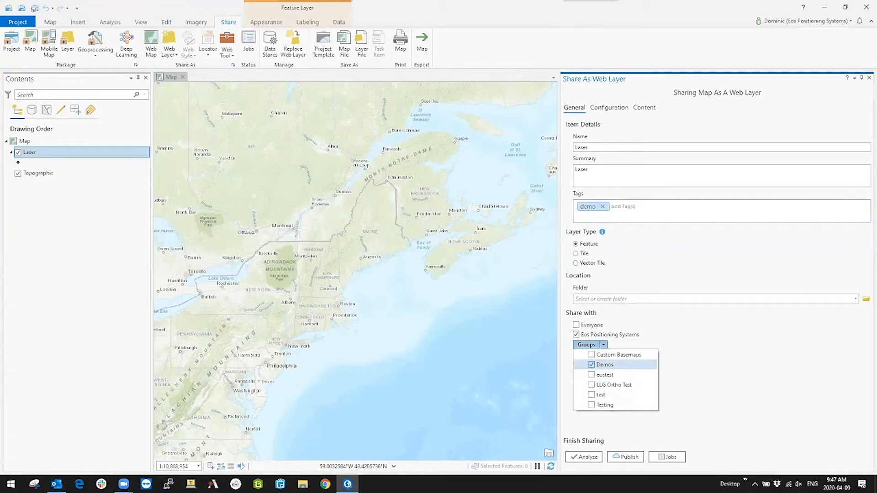
left_click(586, 345)
Step: Enable editing with add, update and delete rights, sync and data export for the feature layer, and publish it
left_click(608, 107)
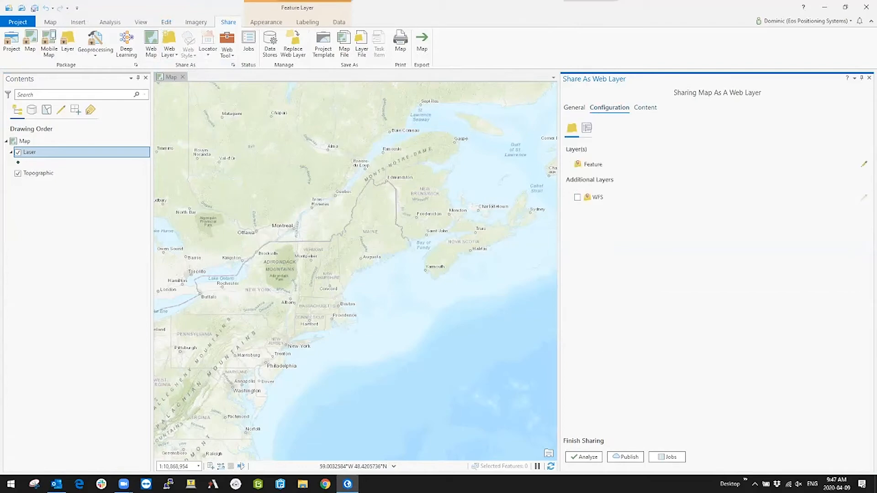
left_click(864, 164)
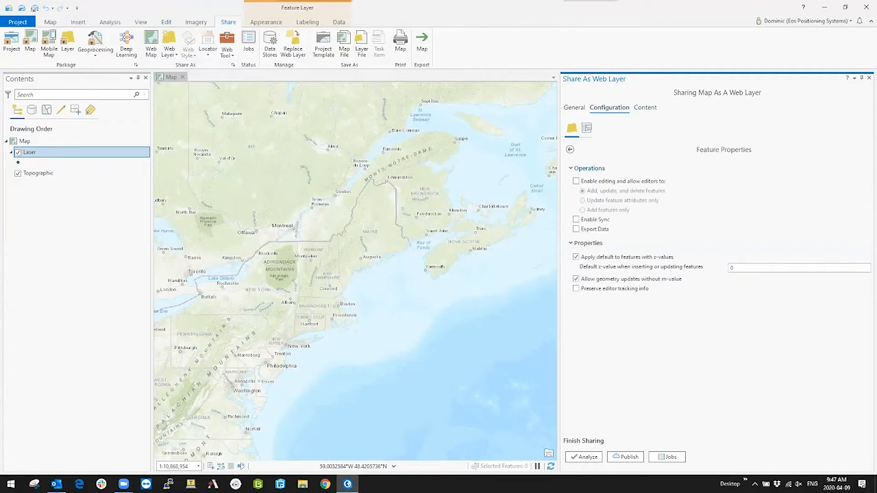
left_click(576, 181)
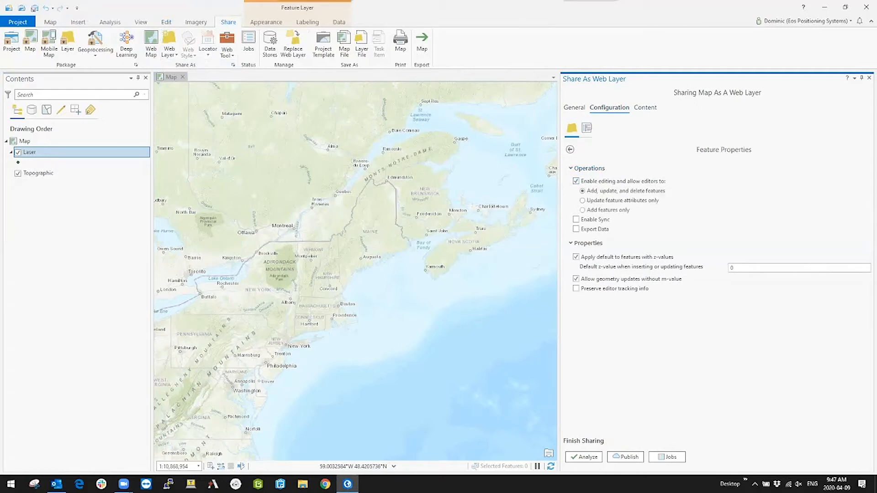
left_click(576, 219)
left_click(626, 457)
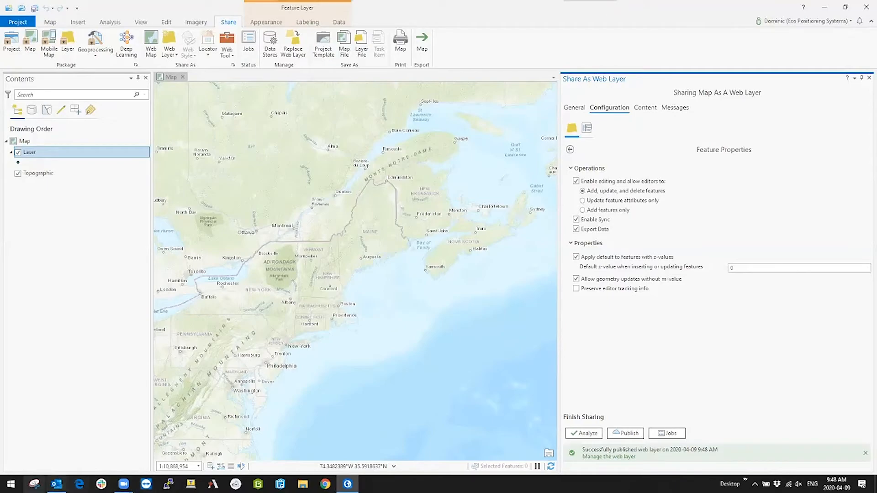
Step: Switch to the Edge browser and sign in to the Eos Positioning Systems ArcGIS Online organization with the account username and password
left_click(79, 484)
type("dominic_eospos")
key("Tab")
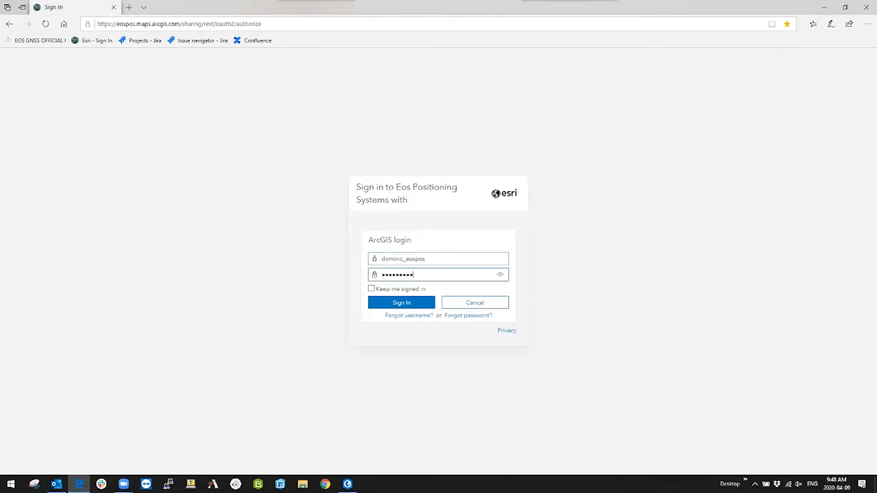
key("Return")
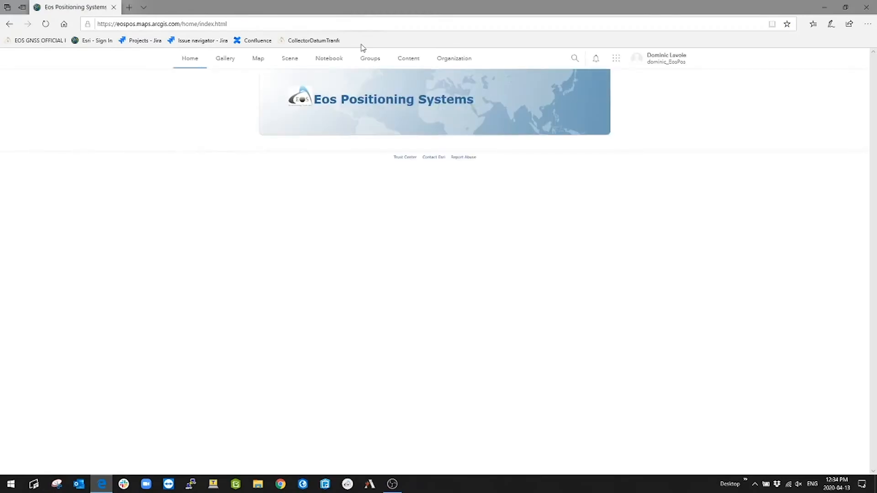
Step: View the item details of the EosOffsetDemo1 hosted feature layer from the content list and enable attachments on it
left_click(408, 59)
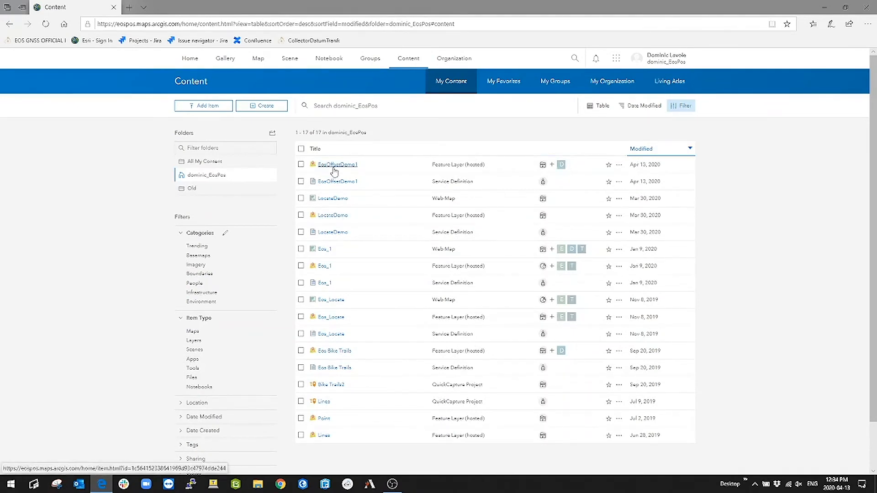
left_click(620, 166)
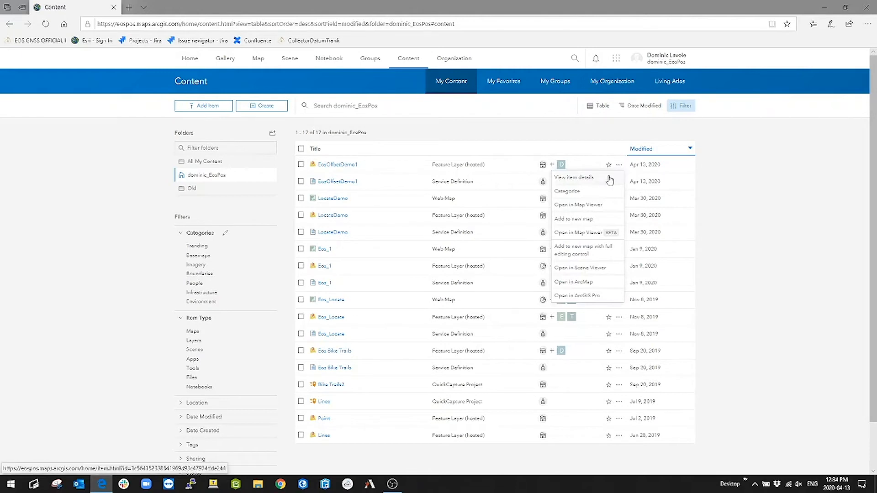
left_click(611, 179)
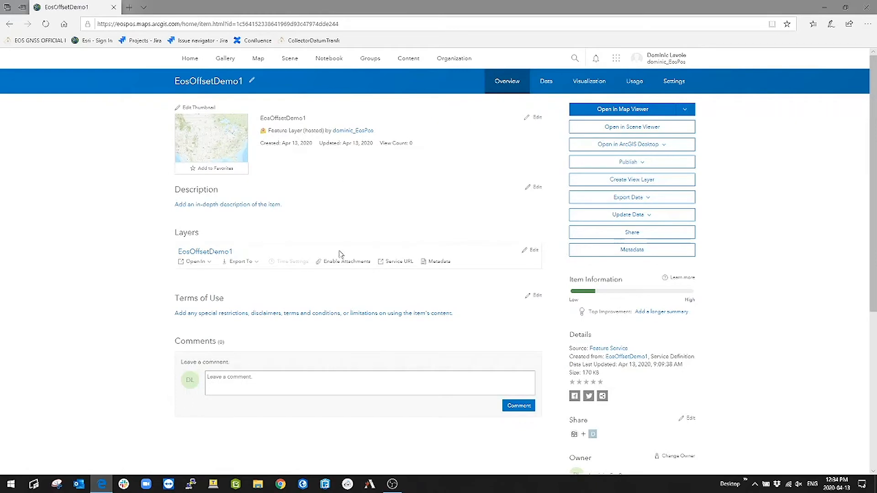
left_click(341, 264)
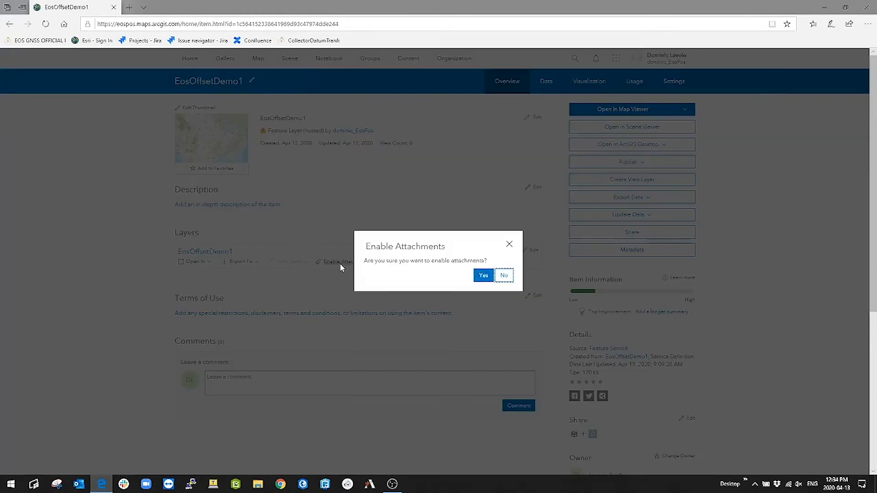
left_click(483, 276)
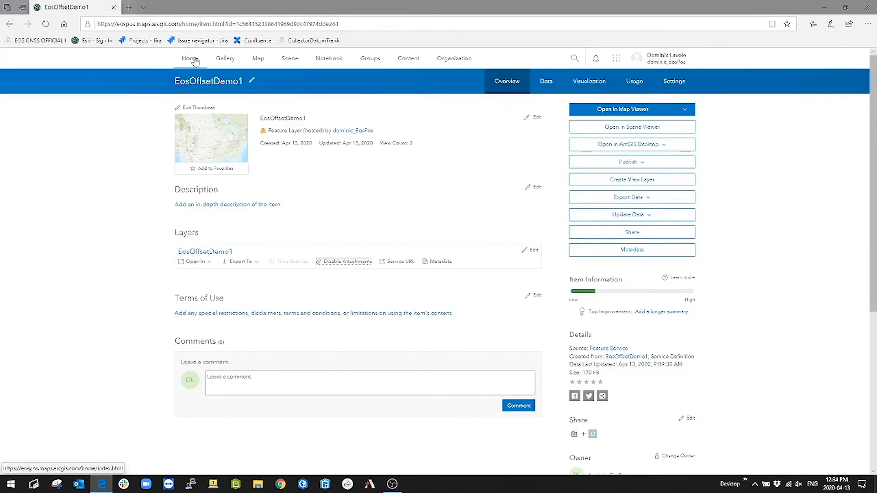
Step: Open a new web map and add the EosOffsetDemo1 layer to it from My Content
left_click(259, 59)
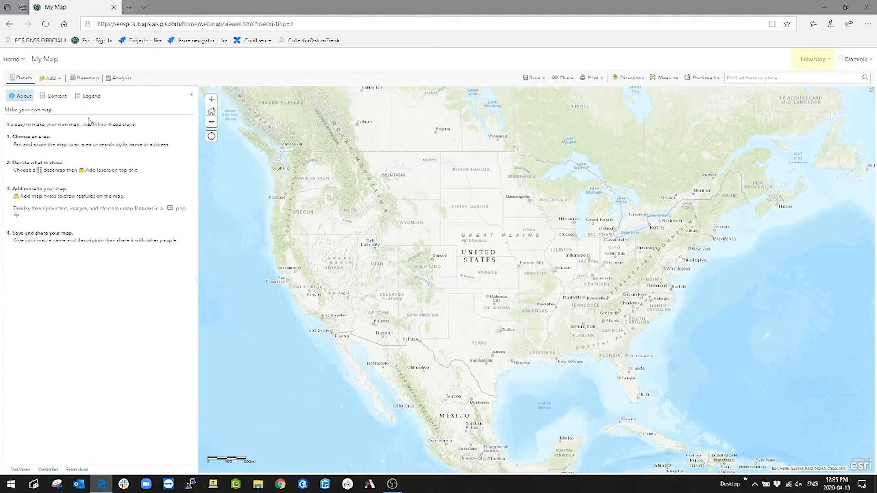
left_click(58, 82)
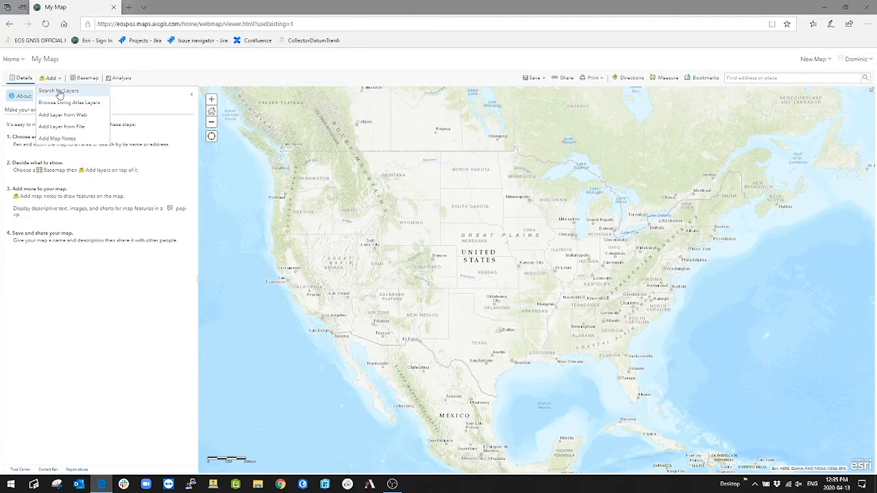
left_click(59, 92)
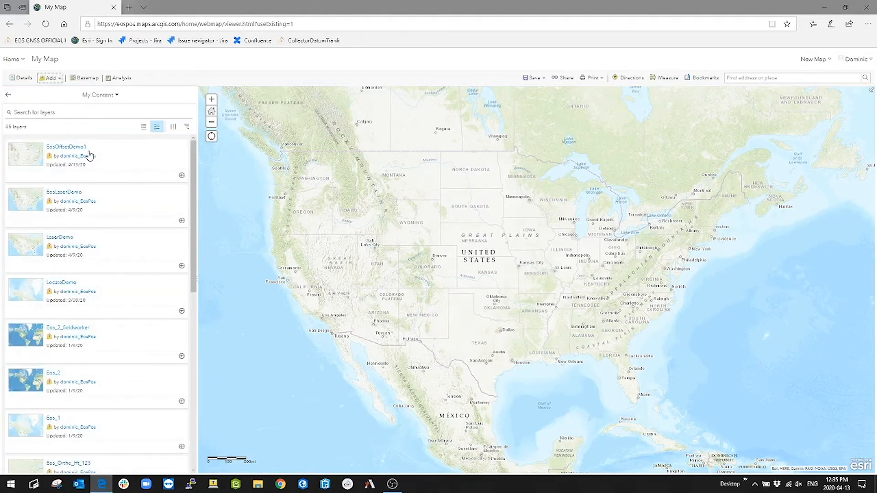
left_click(182, 176)
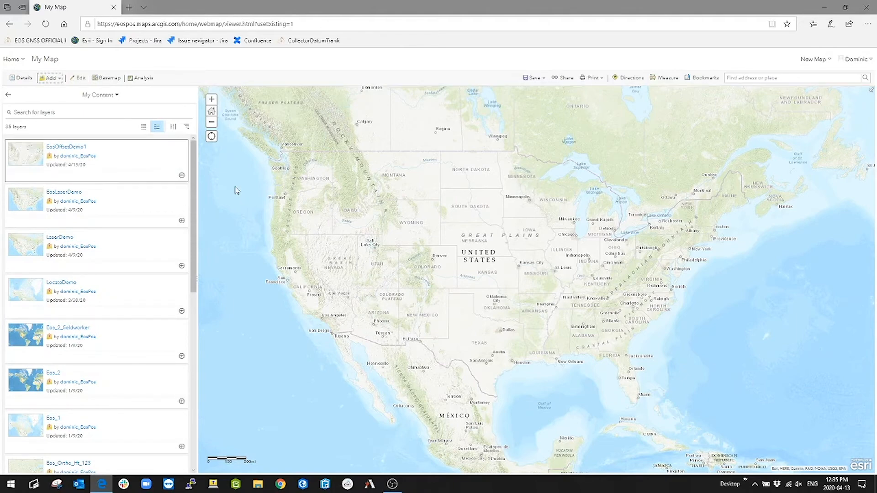
Step: Open the attribute settings in the pop-up configuration of the EosOffsetDemo1 layer
left_click(21, 78)
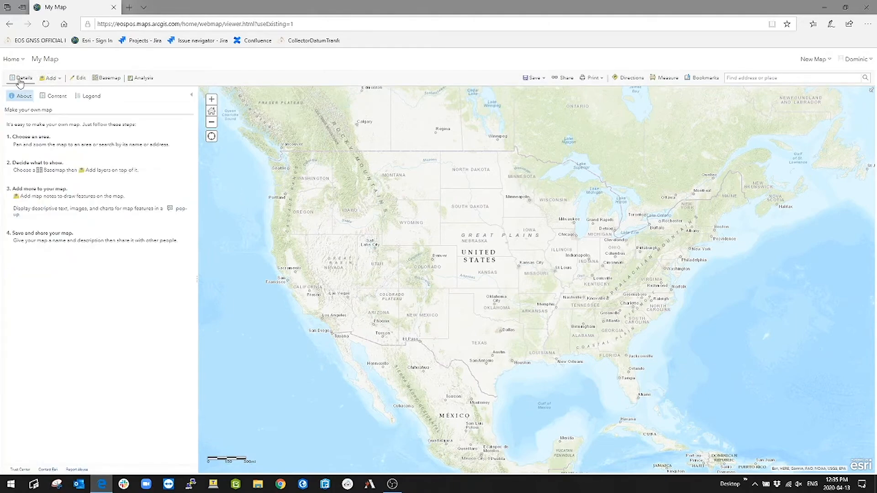
left_click(51, 97)
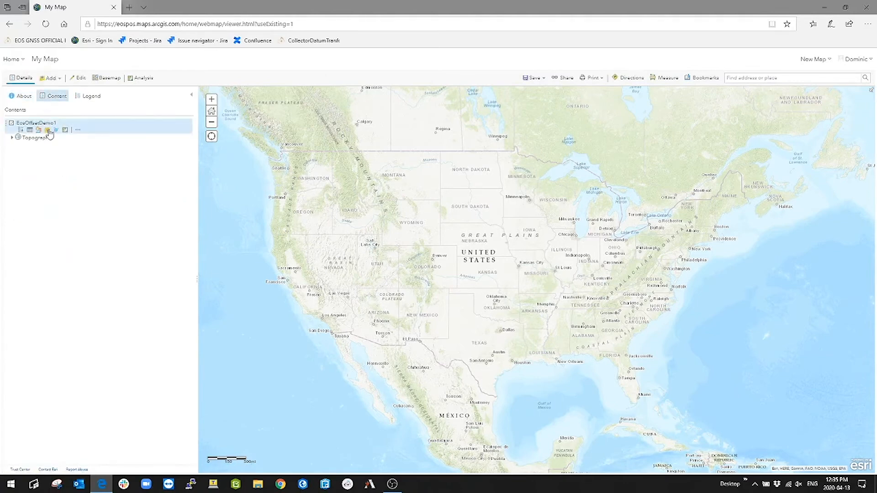
left_click(78, 131)
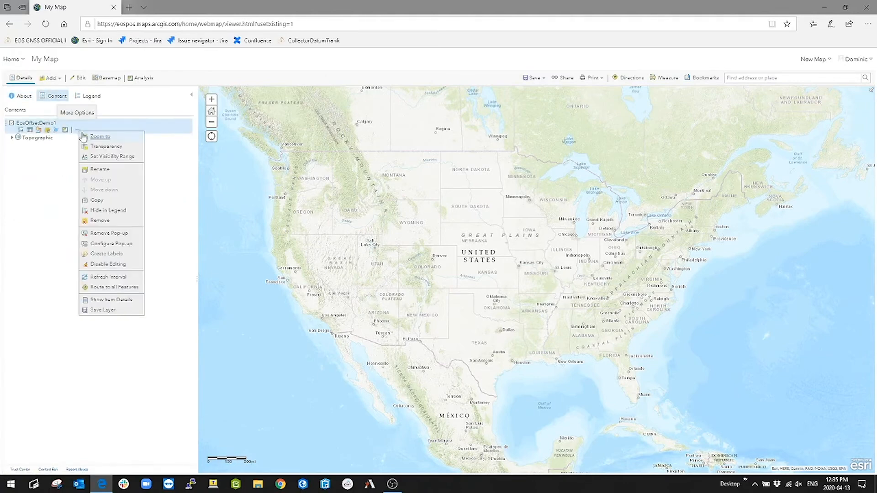
left_click(106, 244)
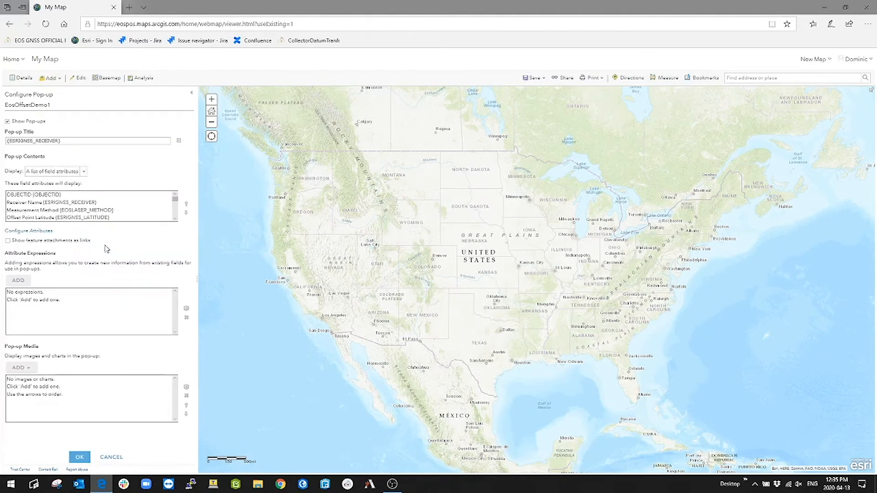
left_click(46, 235)
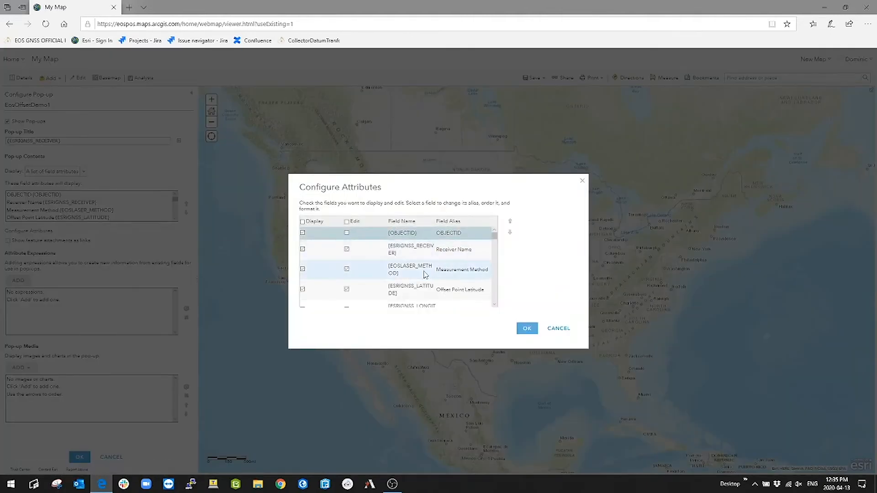
Step: Format the Offset Point Latitude and Offset Point Longitude fields to show 8 decimal places
scroll(418, 270, "down", 2)
scroll(418, 271, "down", 1)
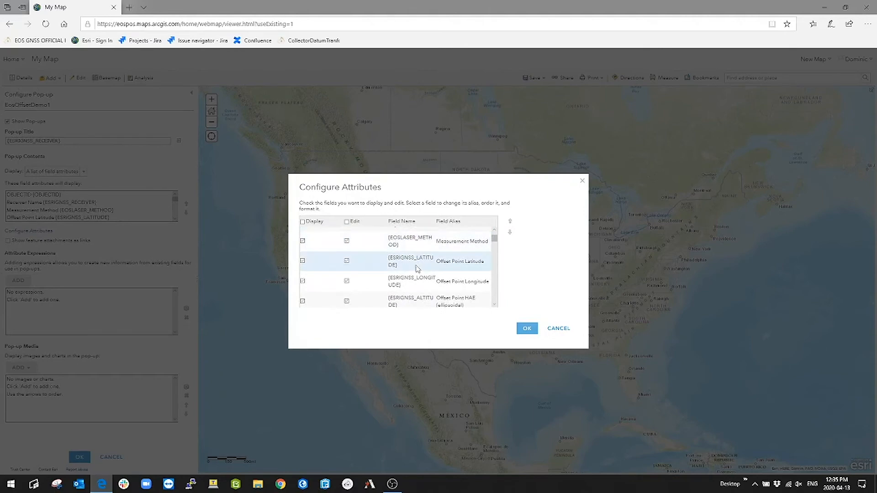
left_click(415, 270)
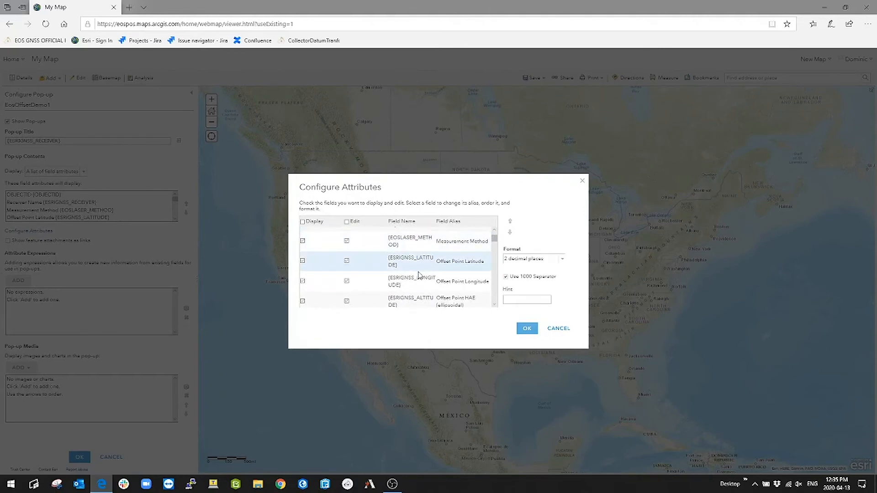
left_click(563, 264)
left_click(530, 352)
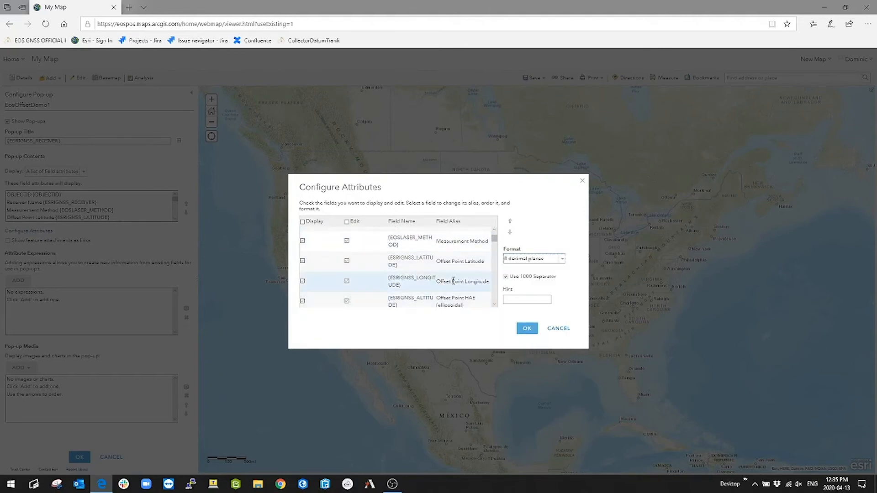
left_click(424, 291)
left_click(564, 263)
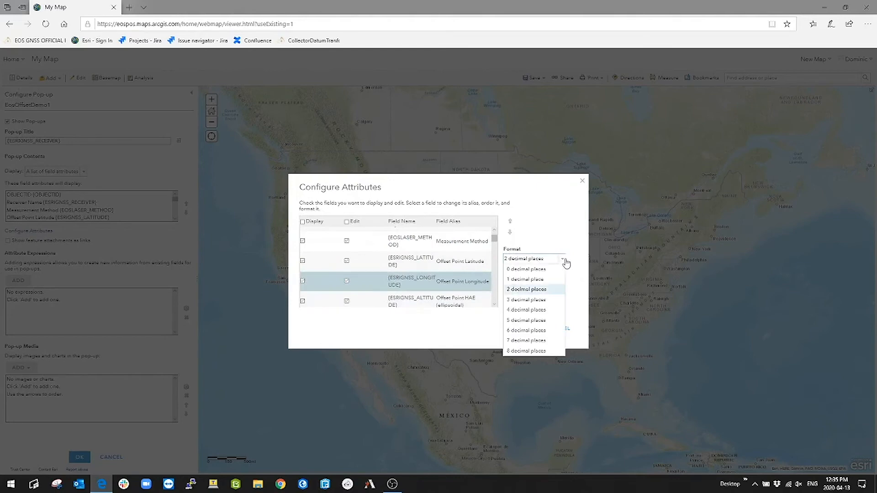
left_click(525, 352)
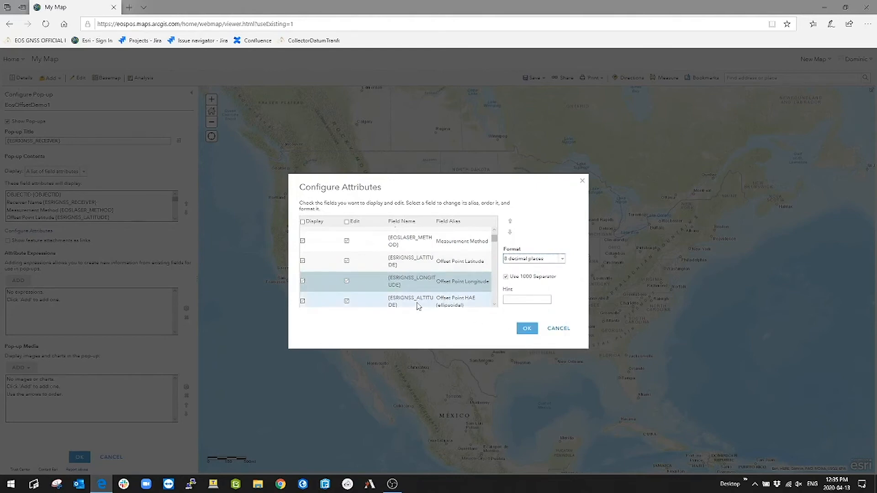
Step: Format the Offset Point HAE, Orthometric Height and Altitude Undulation fields to show 3 decimal places
left_click(417, 306)
left_click(563, 260)
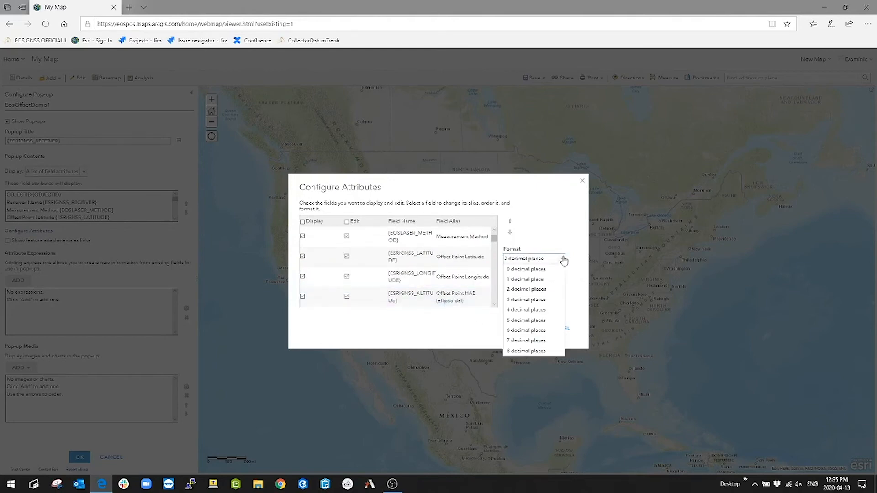
left_click(525, 300)
scroll(417, 283, "down", 2)
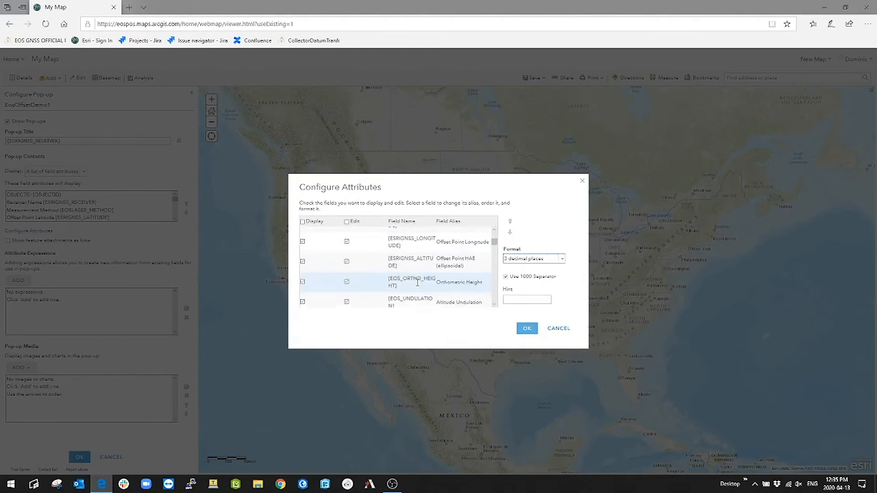
left_click(418, 283)
left_click(562, 261)
left_click(529, 299)
left_click(405, 305)
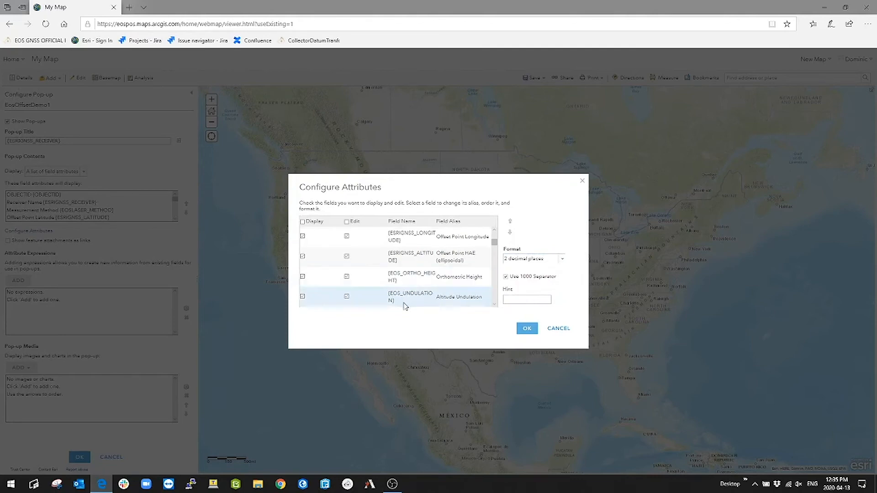
left_click(563, 259)
left_click(521, 298)
Step: Adjust the decimal format of the GNSS Antenna Height field and set Laser Device Height to 3 decimal places
scroll(417, 286, "down", 5)
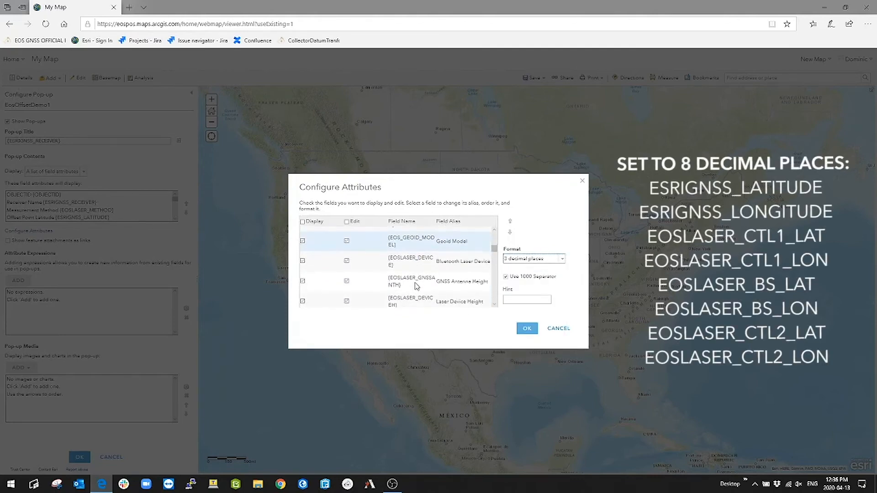
scroll(414, 259, "down", 1)
left_click(414, 270)
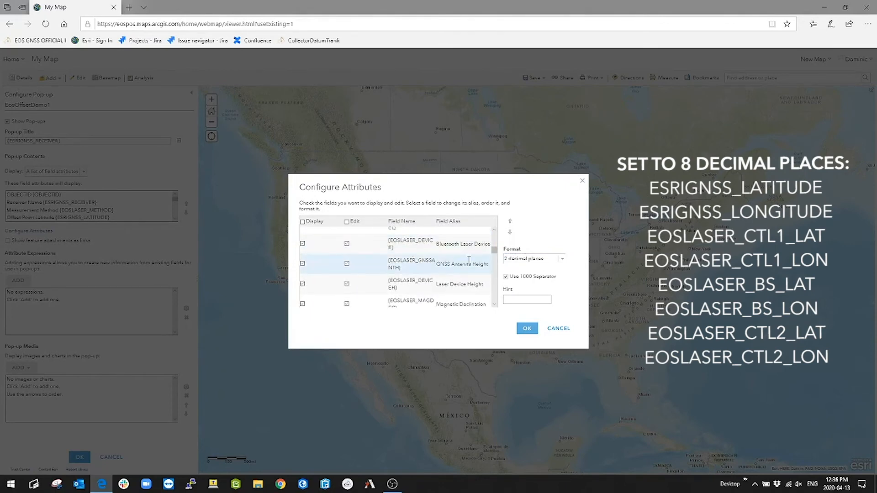
left_click(563, 259)
left_click(527, 290)
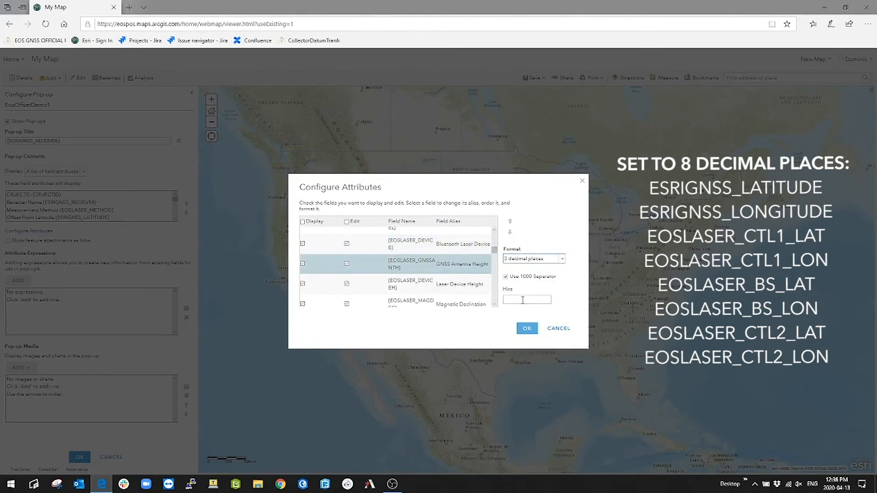
left_click(562, 258)
left_click(562, 297)
scroll(455, 282, "down", 3)
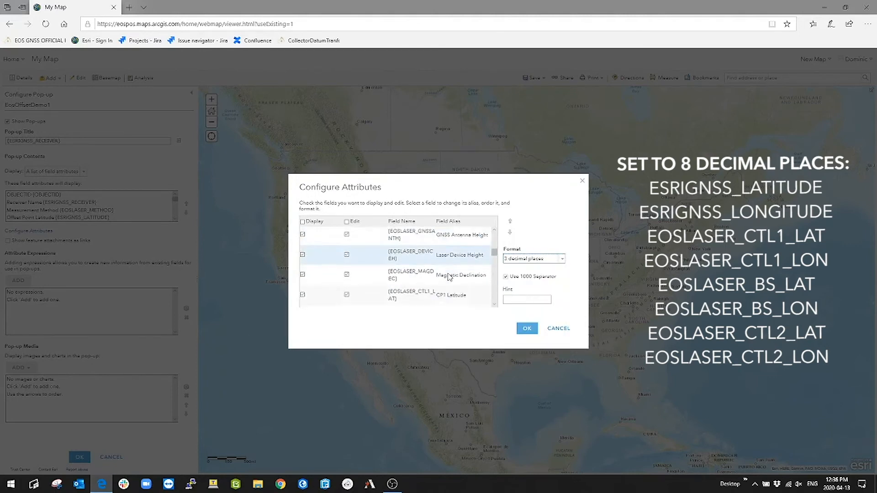
Step: Format the CP1 Latitude and CP1 Longitude fields to show 8 decimal places
left_click(433, 269)
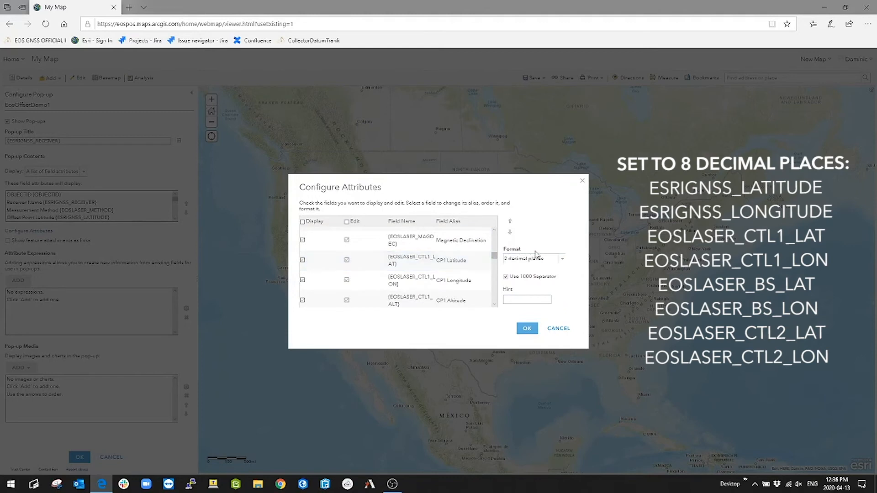
left_click(562, 258)
left_click(526, 351)
left_click(452, 281)
left_click(563, 259)
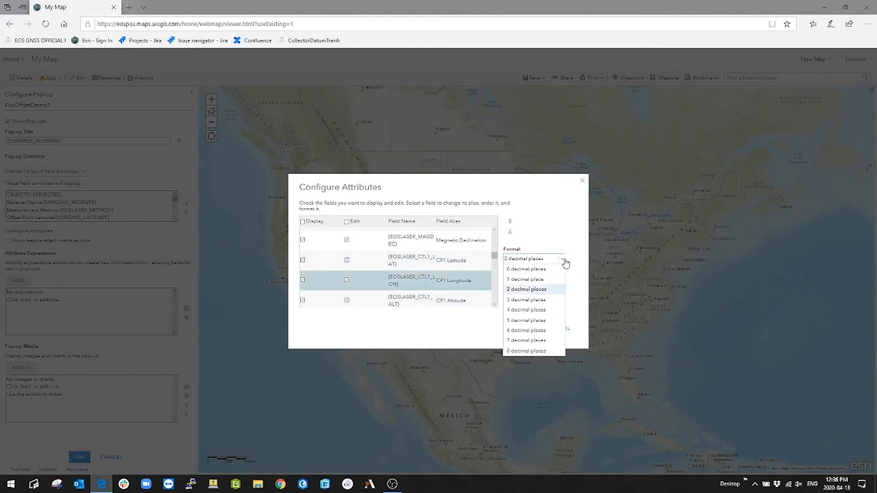
left_click(526, 351)
scroll(439, 280, "down", 1)
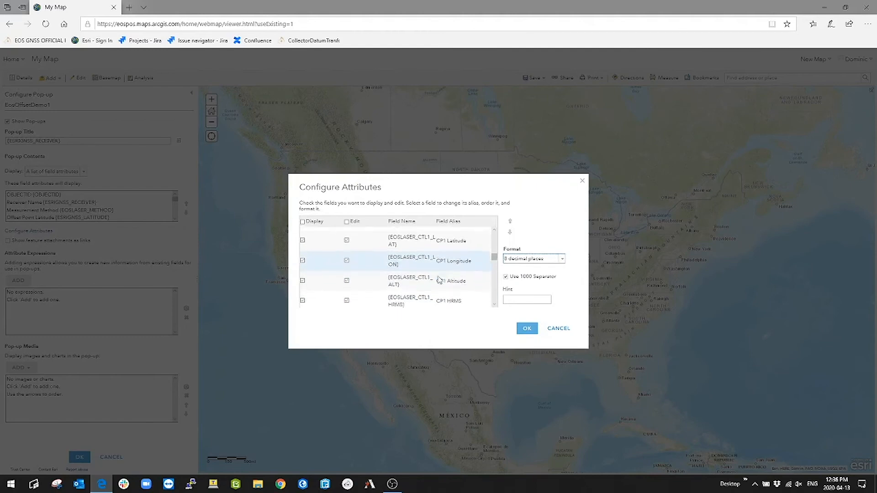
Step: Format the CP1 Altitude field to show 3 decimal places
left_click(424, 283)
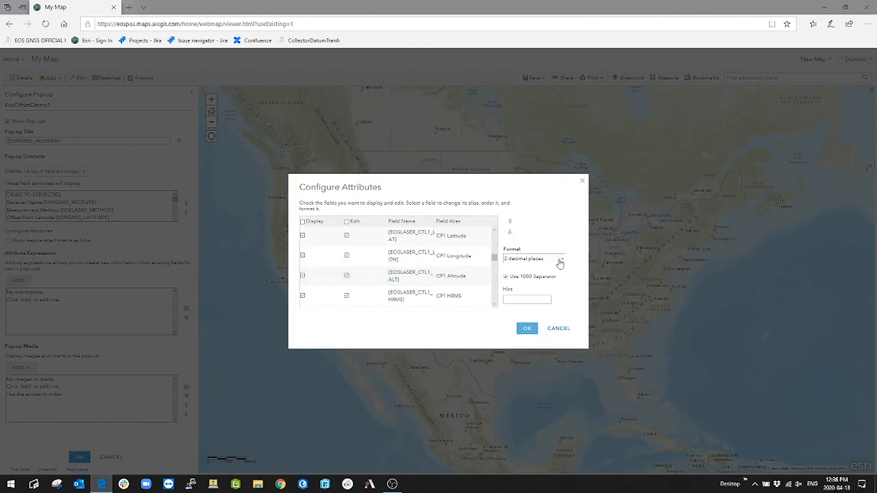
left_click(561, 260)
left_click(542, 299)
Step: Format the Backsight Latitude and Backsight Longitude fields to show 8 decimal places
scroll(417, 281, "down", 1)
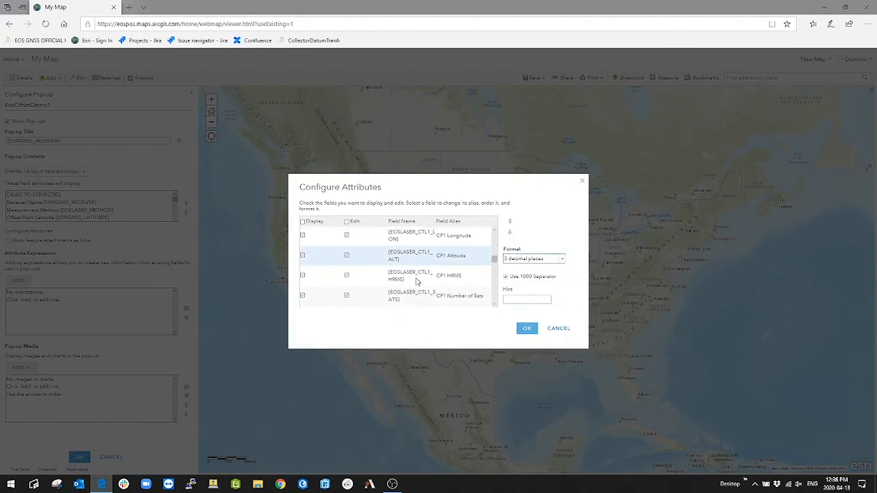
scroll(417, 282, "down", 5)
scroll(416, 279, "down", 2)
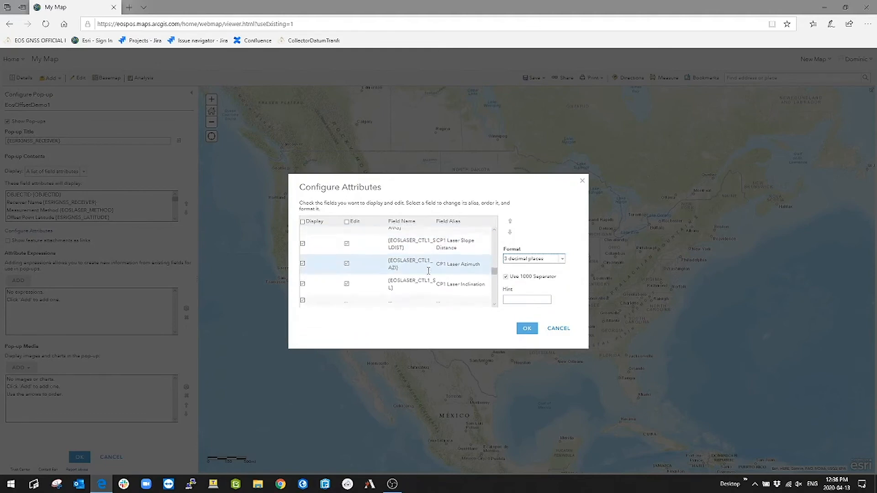
scroll(428, 271, "down", 3)
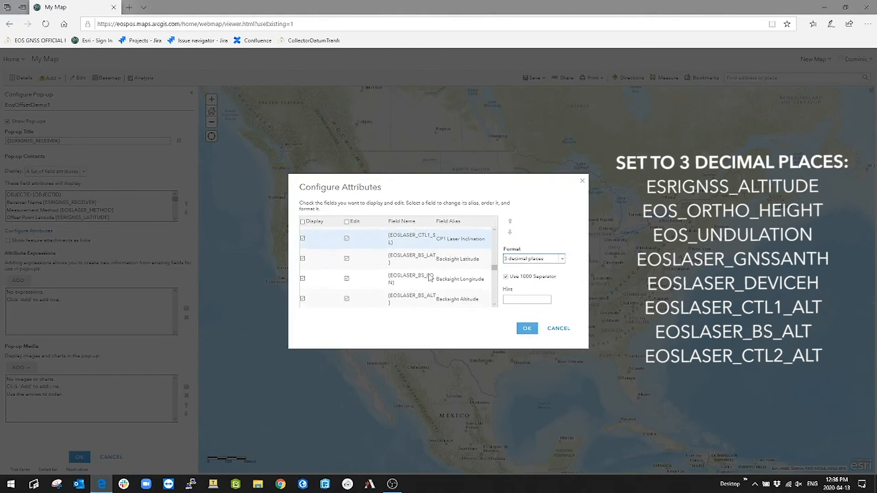
left_click(423, 263)
left_click(569, 259)
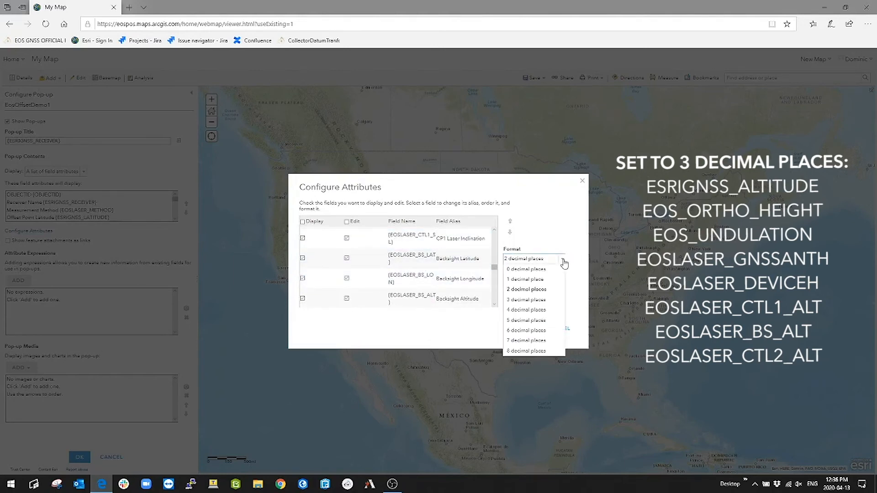
left_click(532, 353)
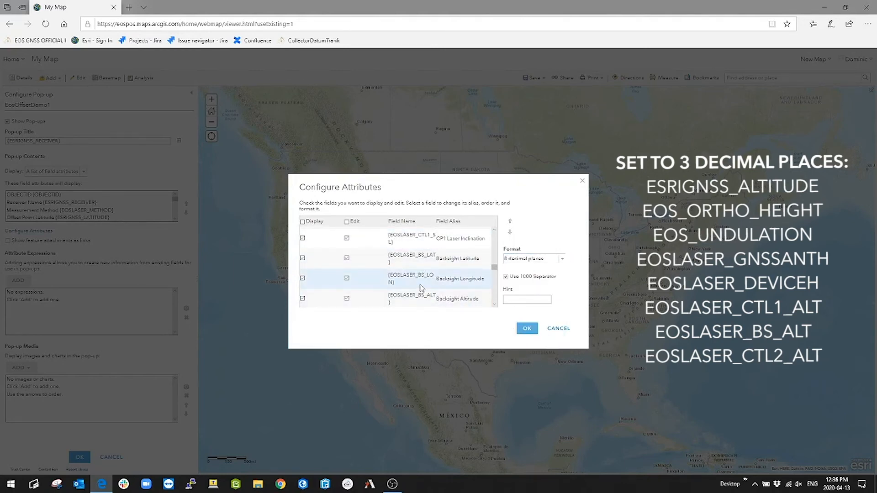
left_click(425, 288)
left_click(561, 259)
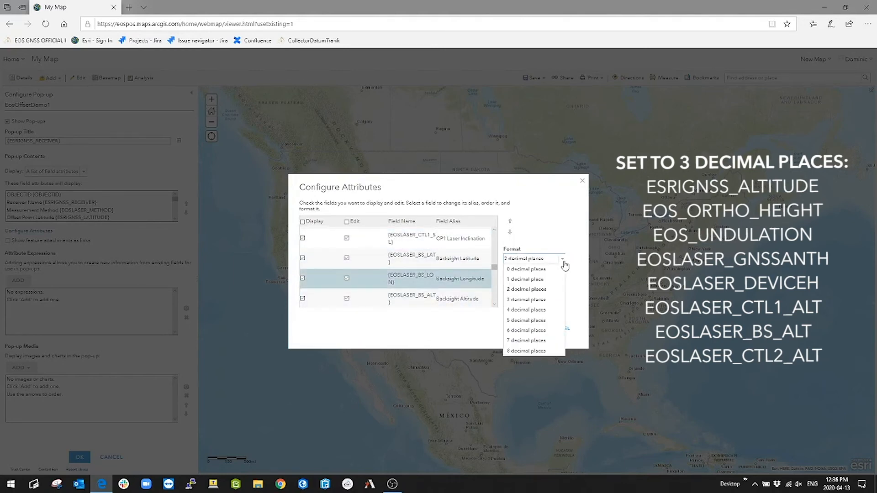
left_click(530, 351)
Step: Format the Backsight Altitude field to show 3 decimal places
left_click(429, 306)
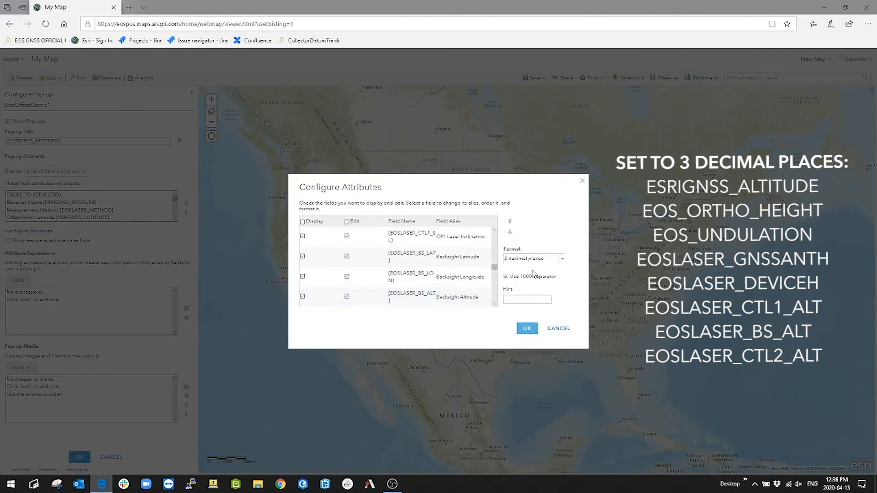
left_click(561, 259)
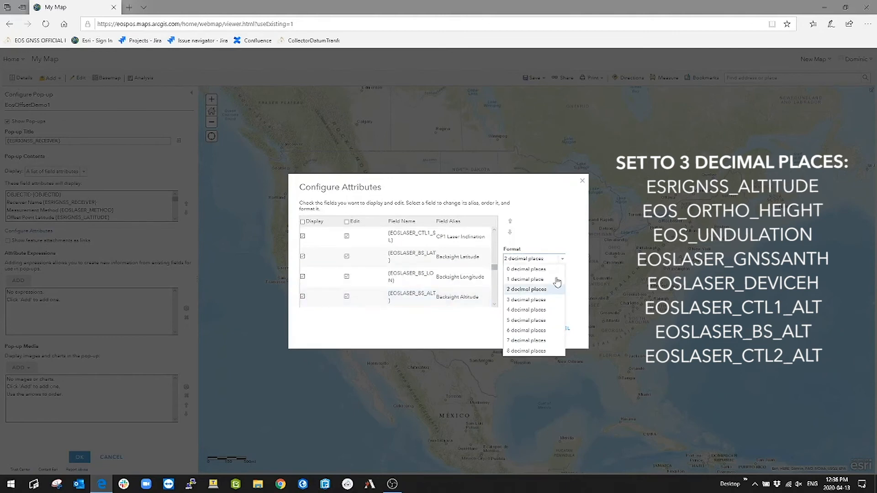
left_click(526, 300)
Step: Format the CP2 Latitude and CP2 Longitude fields to show 8 decimal places
scroll(431, 285, "down", 5)
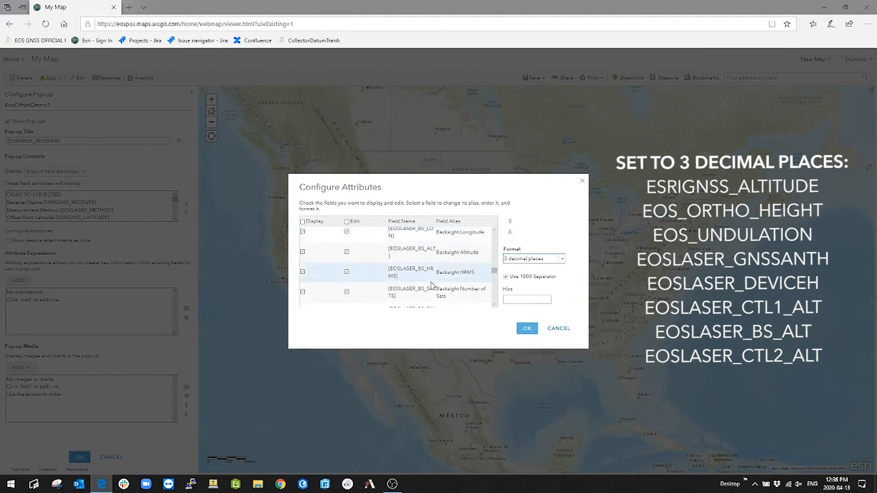
scroll(432, 286, "down", 5)
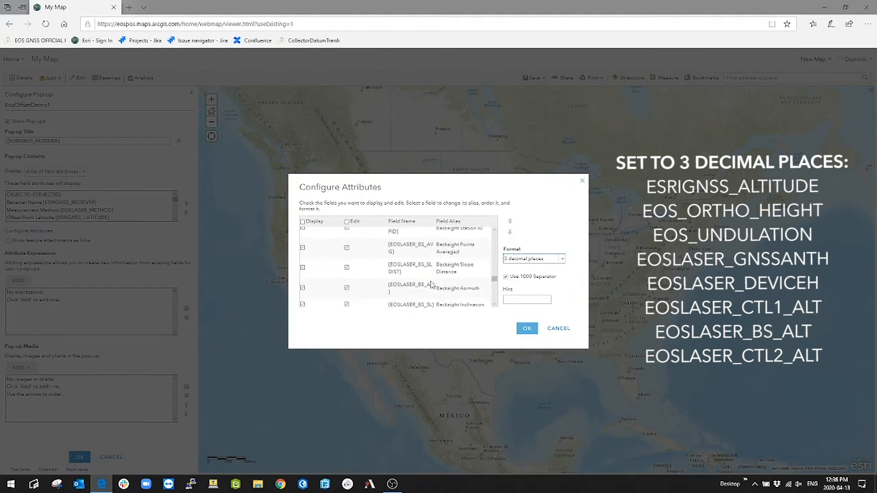
scroll(430, 284, "down", 5)
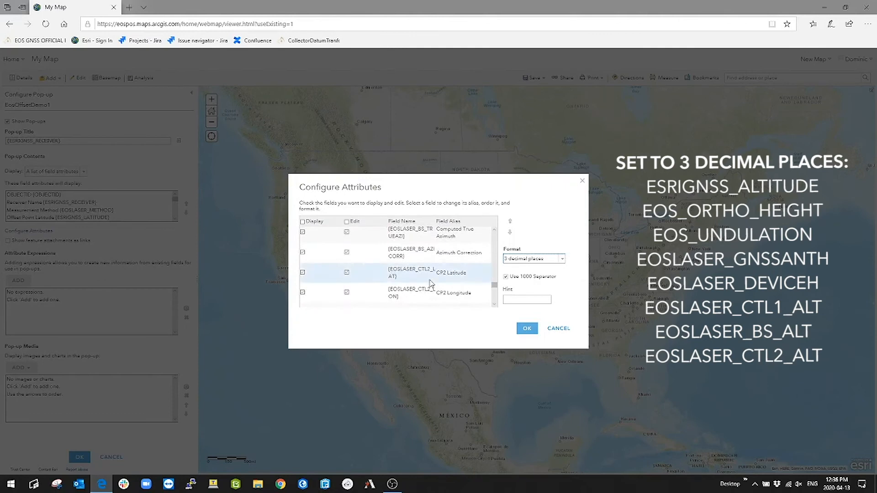
left_click(418, 264)
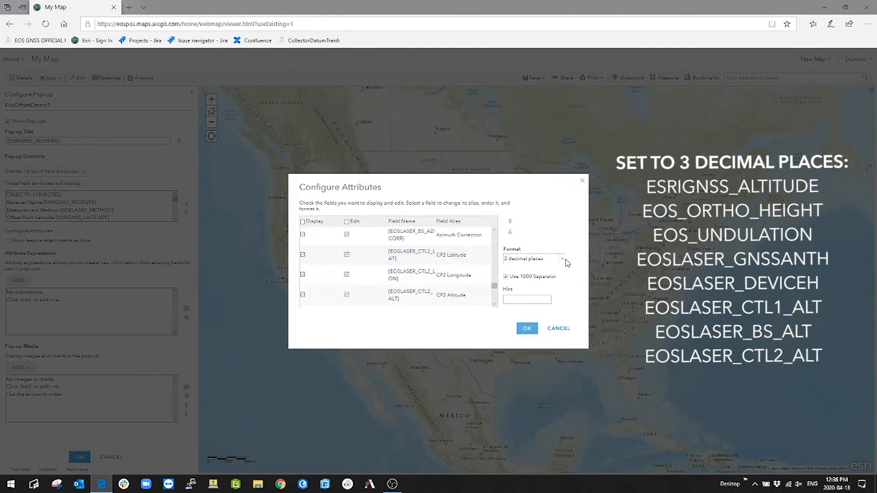
left_click(566, 260)
left_click(543, 352)
left_click(418, 280)
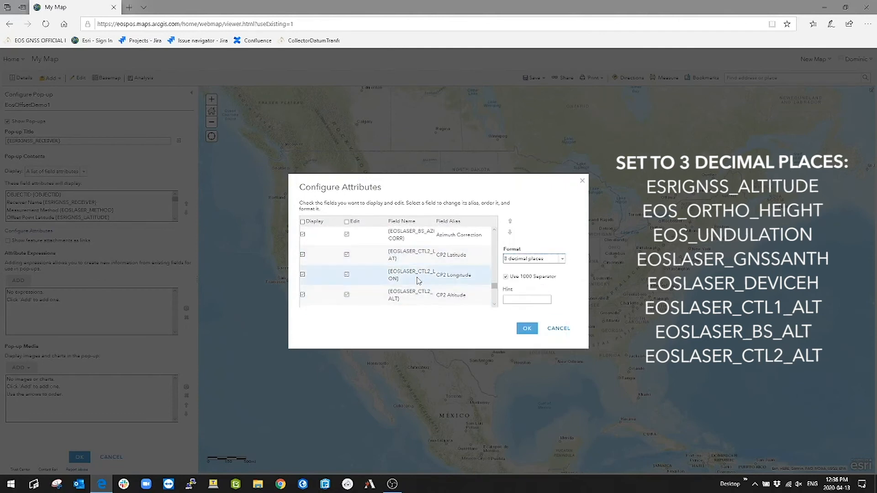
left_click(562, 259)
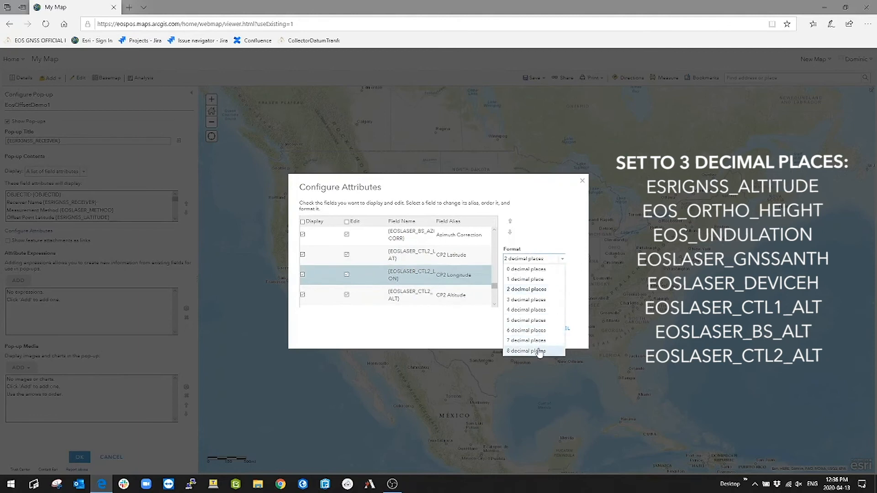
left_click(540, 352)
Step: Format the CP2 Altitude field to show 3 decimal places and apply the attribute and pop-up configuration
left_click(439, 302)
left_click(563, 259)
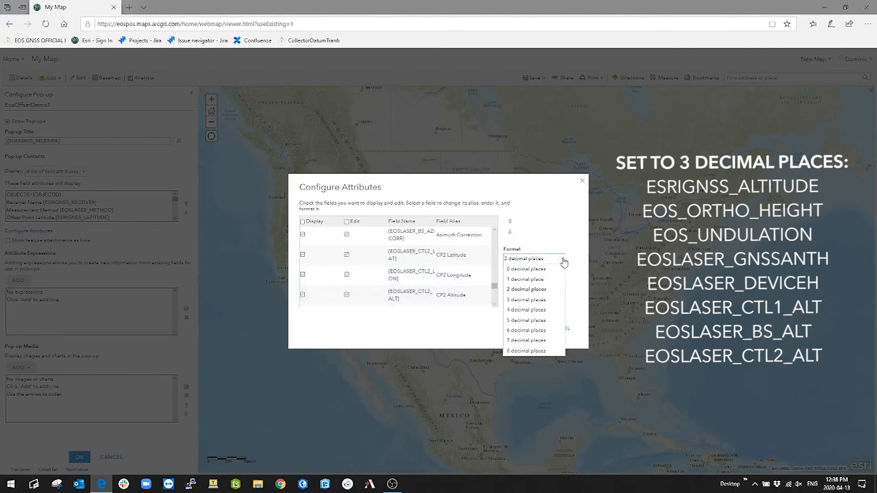
left_click(534, 300)
scroll(417, 279, "down", 1)
scroll(417, 278, "down", 3)
scroll(416, 276, "down", 3)
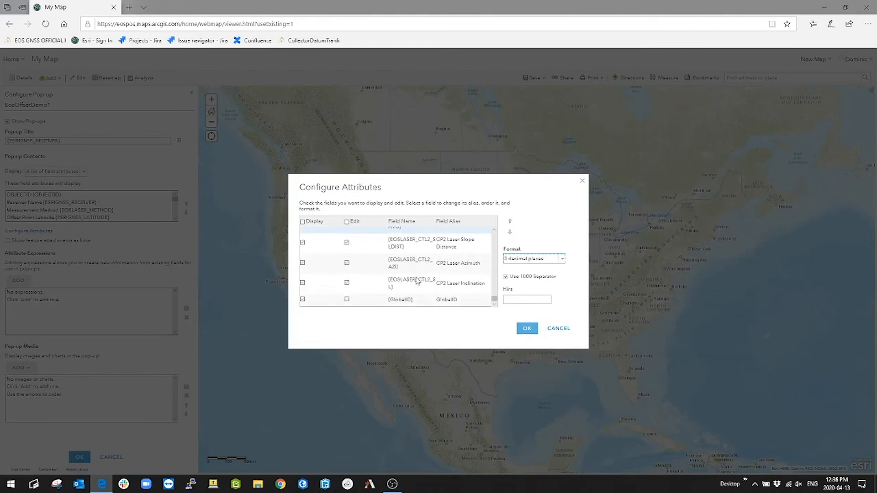
left_click(524, 329)
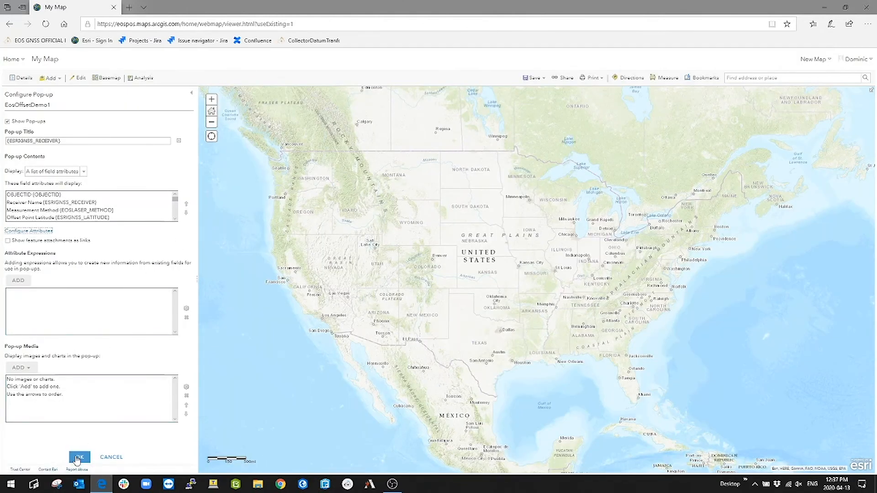
left_click(78, 457)
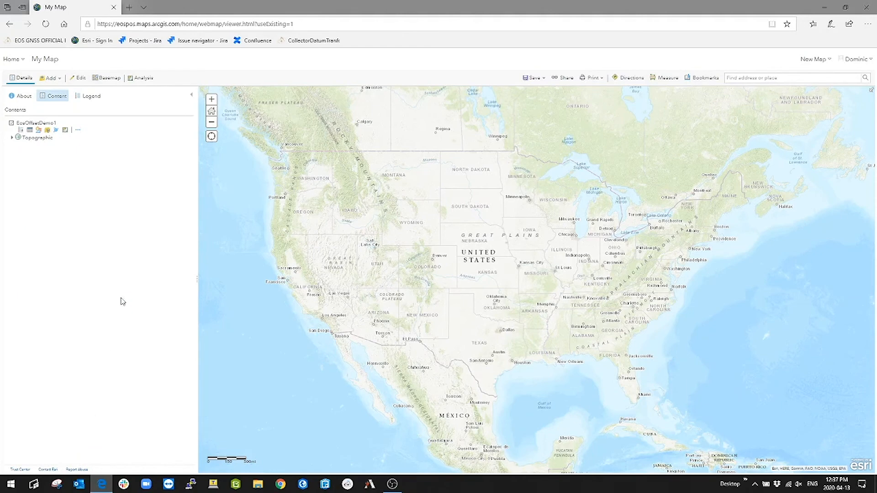
Step: Save the web map with the title EosOffsetDemo1 and the tag demo
left_click(533, 78)
left_click(530, 91)
left_click(442, 246)
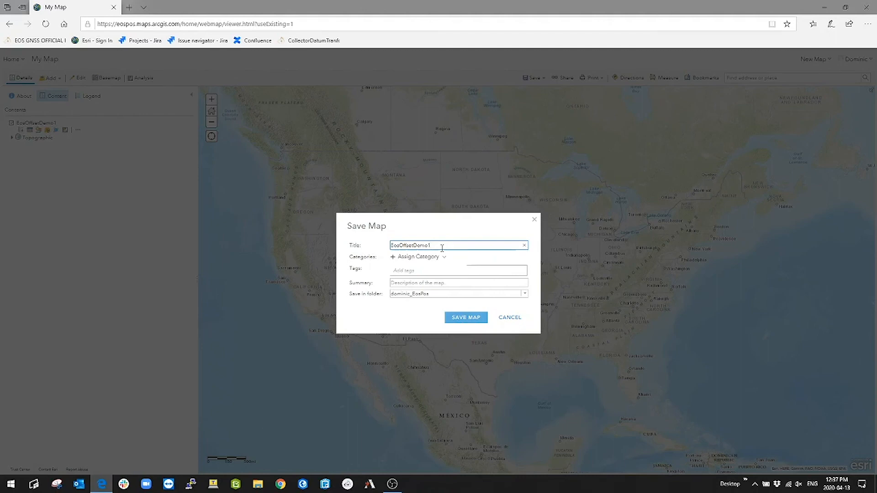
type("EosOffsetDemo1")
double_click(425, 245)
left_click(411, 284)
left_click(409, 271)
type("demo")
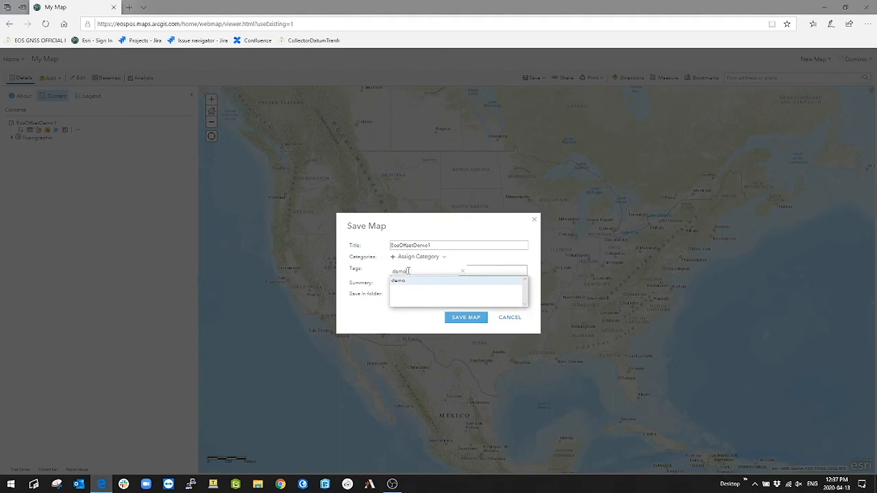
left_click(410, 283)
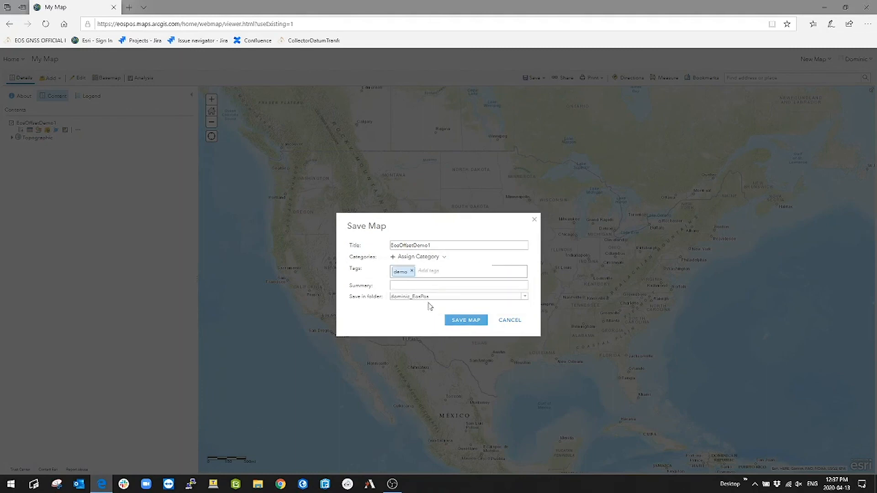
left_click(456, 321)
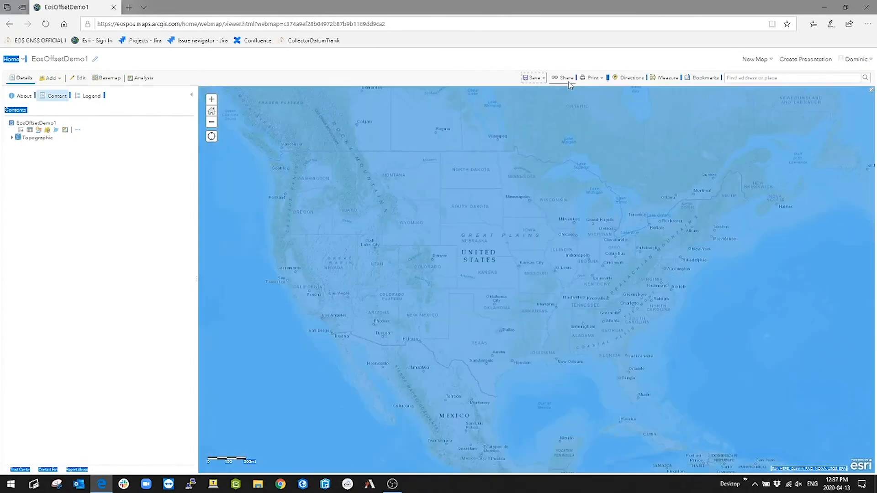
Step: Share the map with the Demos group and the Eos Positioning Systems organization
left_click(568, 83)
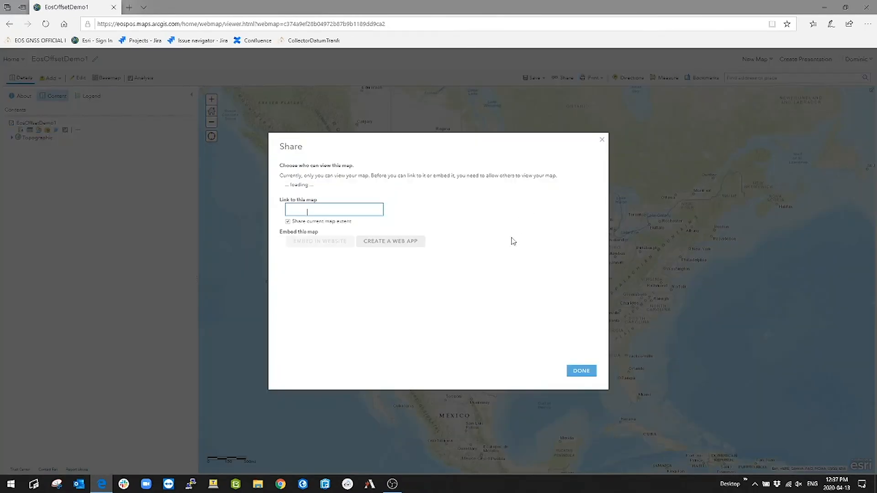
left_click(297, 216)
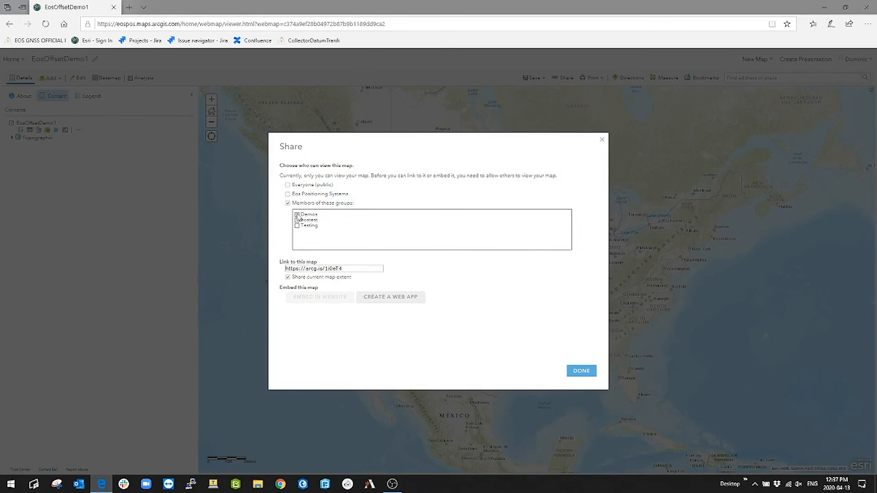
left_click(297, 216)
left_click(287, 200)
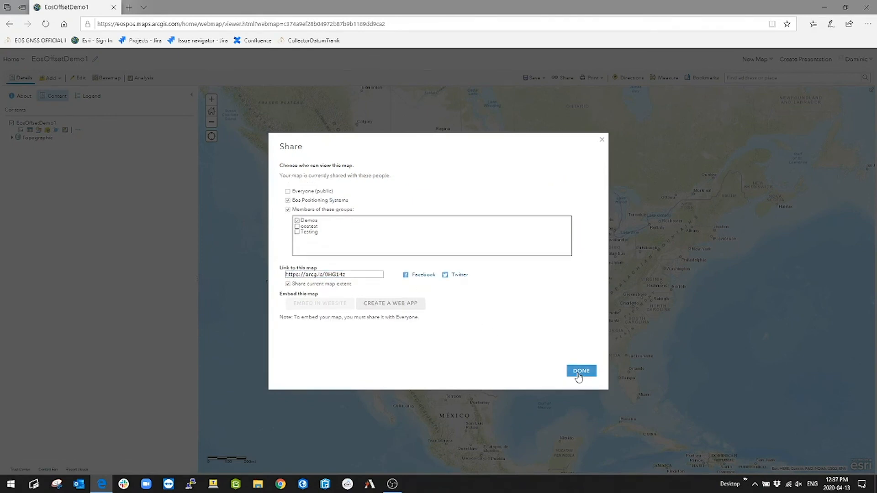
left_click(579, 374)
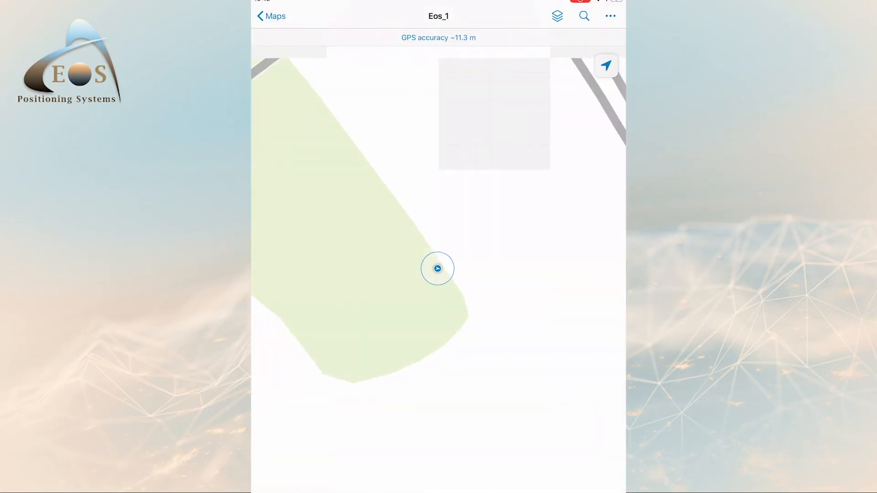
Step: Switch to the mobile Collector app, leave the Eos_1 map and open EosOffsetDemo1 from the Demos group
left_click(273, 16)
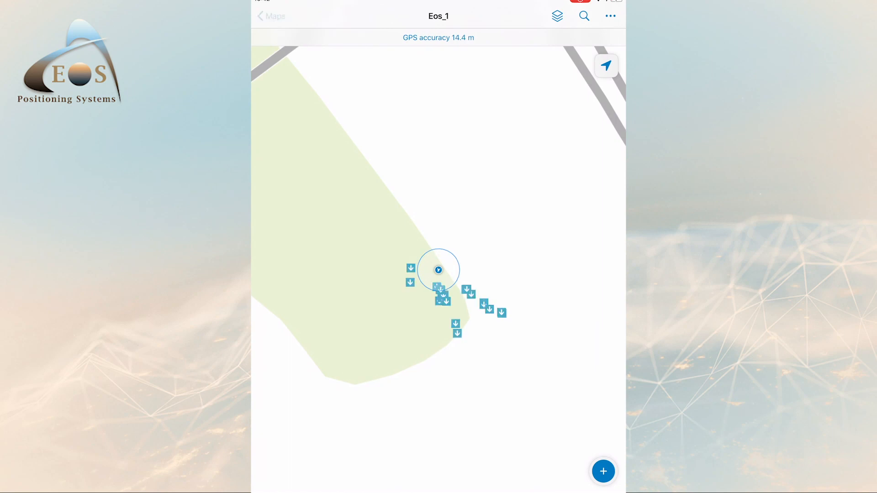
scroll(438, 274, "down", 5)
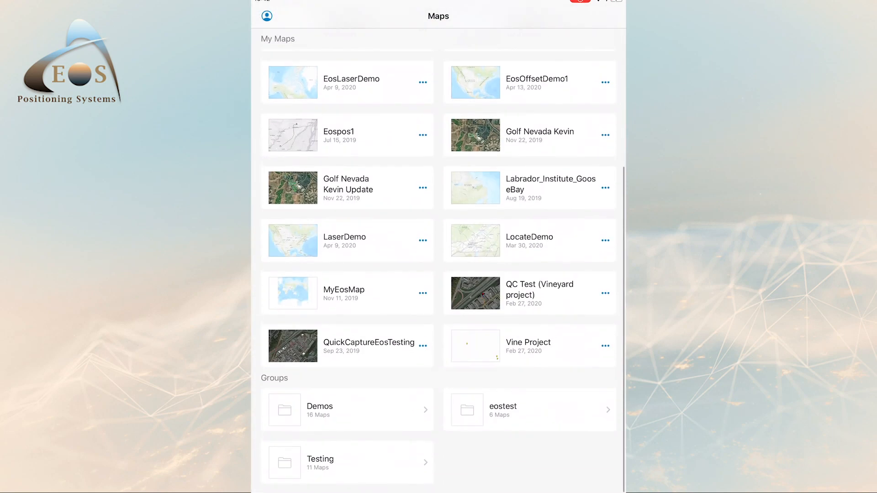
left_click(324, 407)
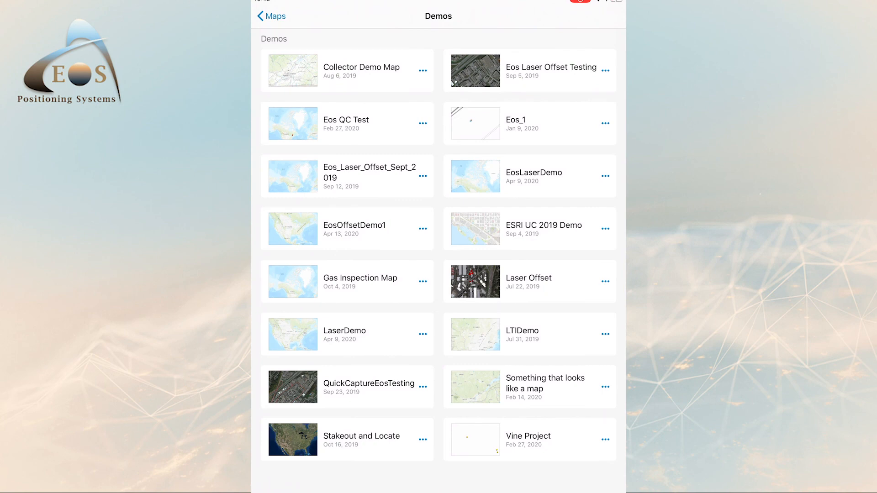
left_click(347, 229)
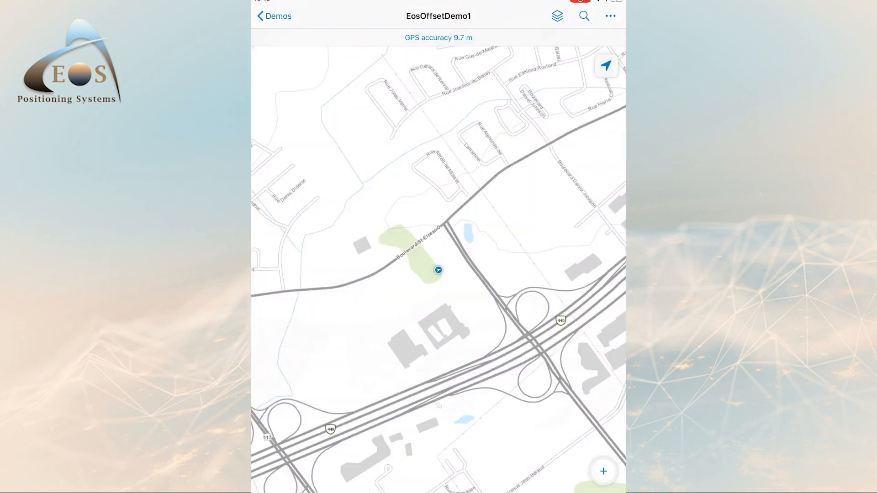
Step: Begin collecting a new point feature in EosOffsetDemo1 and start an offset from location for it
left_click(603, 471)
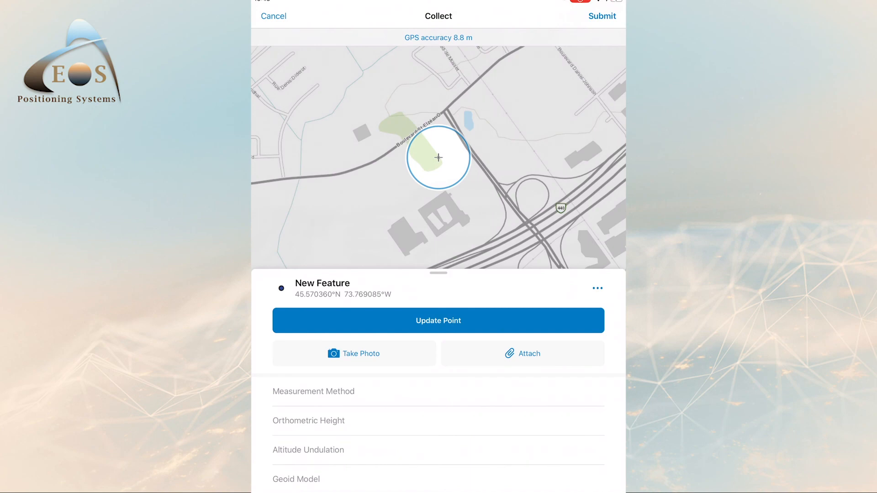
left_click(598, 288)
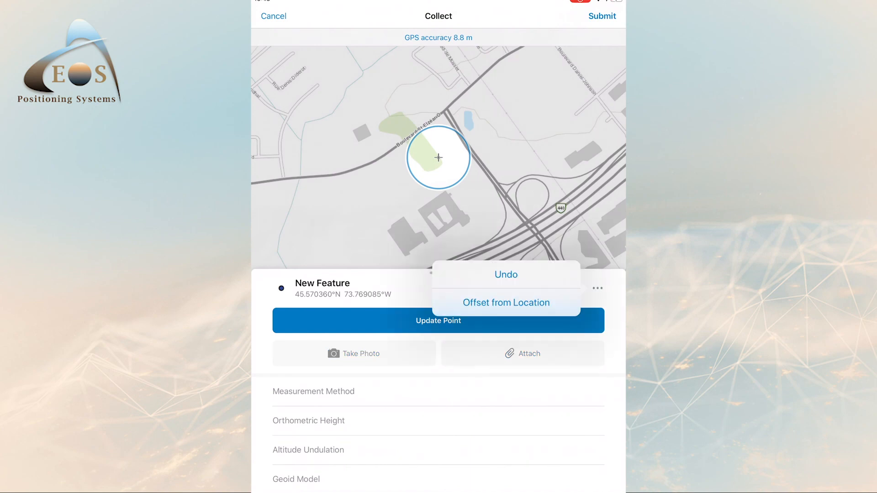
left_click(507, 303)
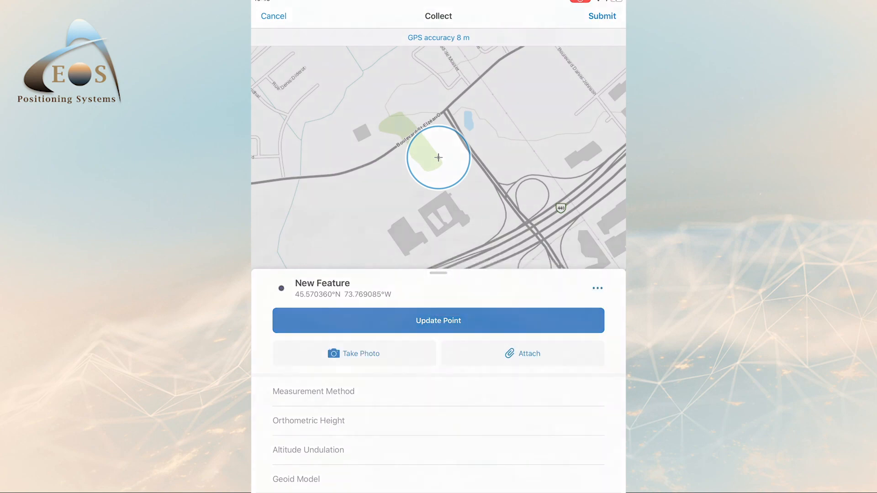